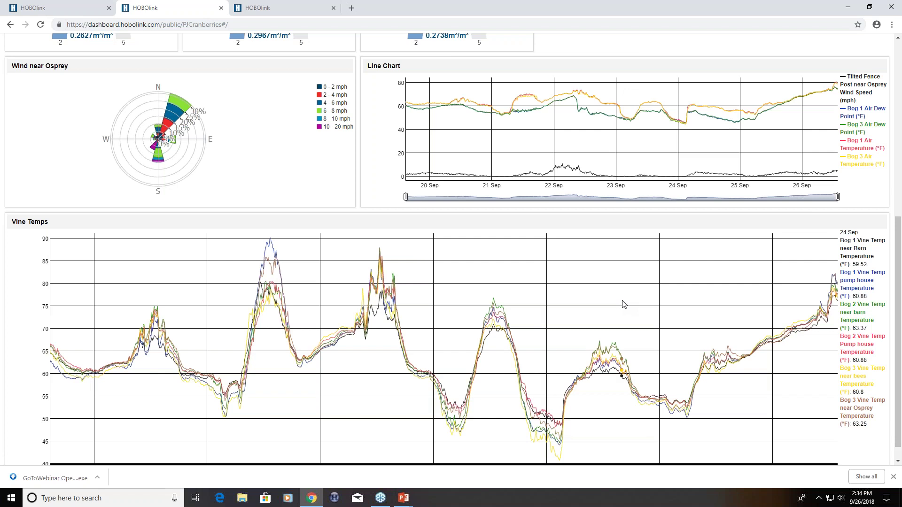
Step: Examine the Vine Temps chart for the past week and return to the gauges at the start of the PJCranberries dashboard
scroll(623, 305, down, 1)
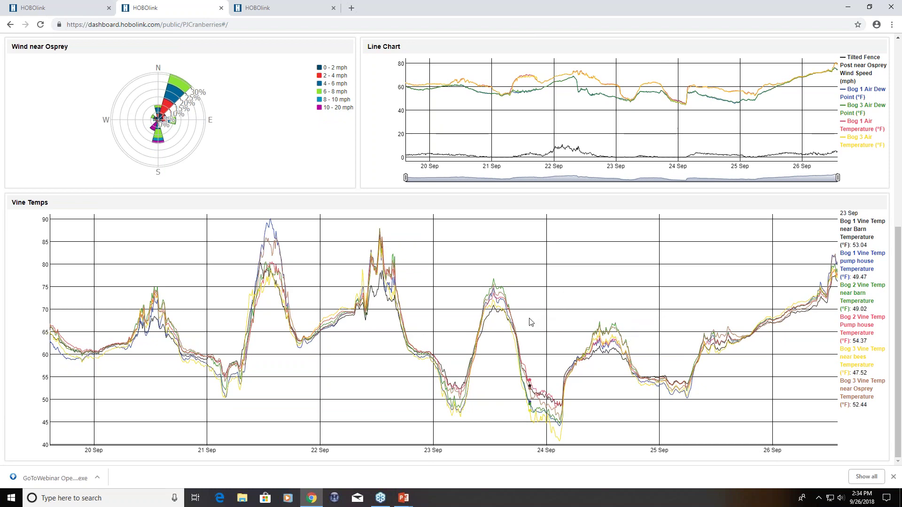
scroll(530, 322, up, 5)
scroll(525, 322, up, 3)
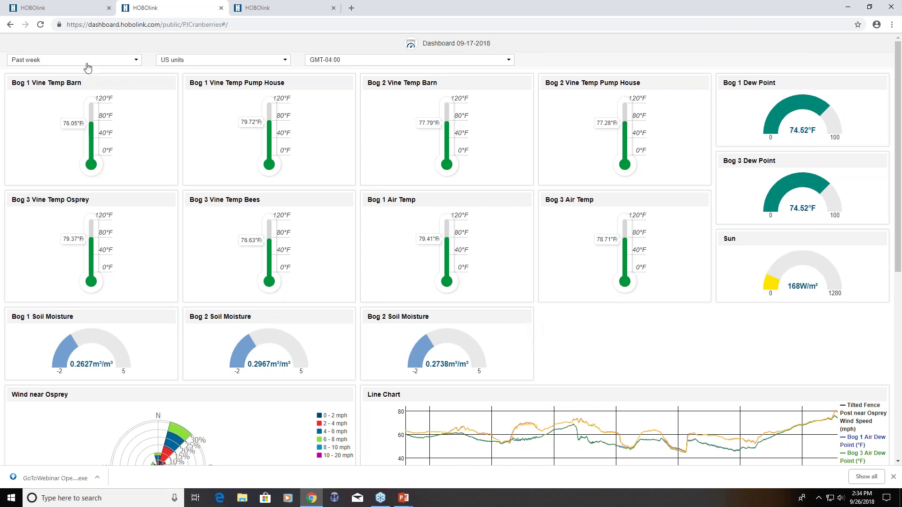
Step: Switch to the Coonamessett dashboard and look through its greenhouse, wind, soil moisture and dew point widgets
click(273, 7)
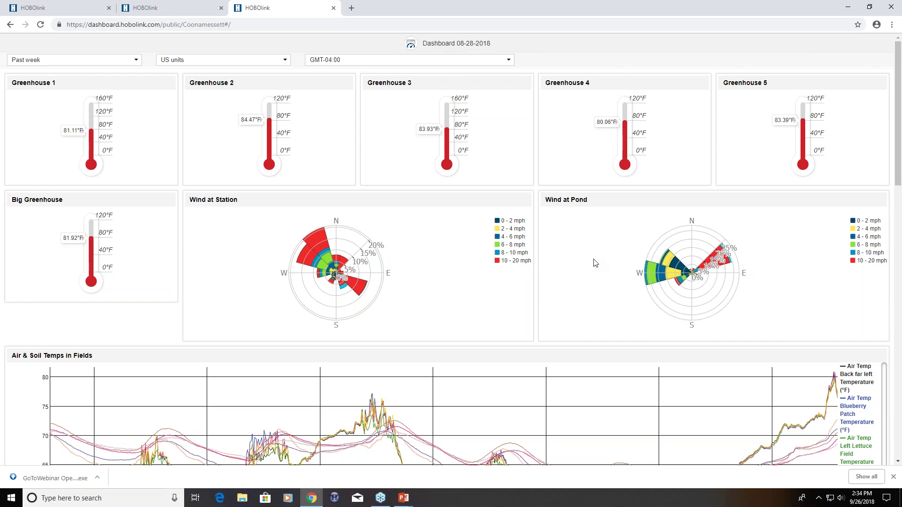
scroll(590, 265, down, 6)
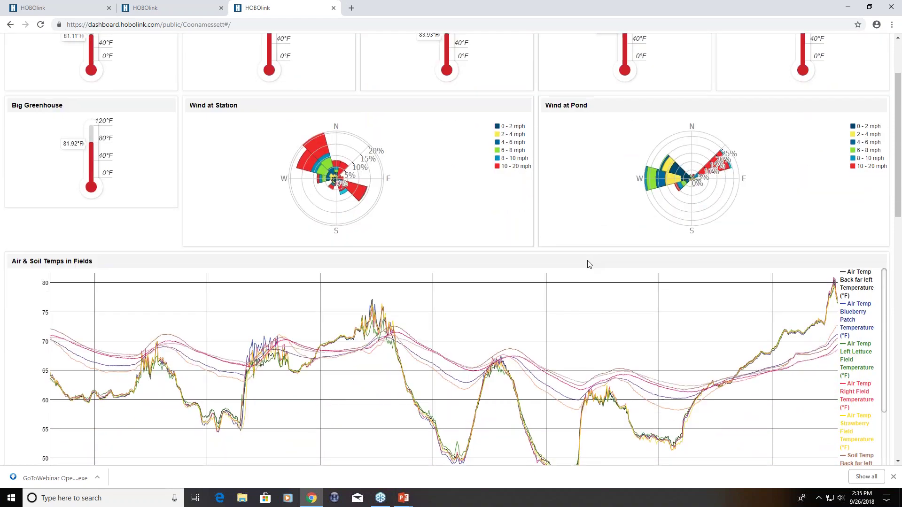
scroll(588, 264, down, 9)
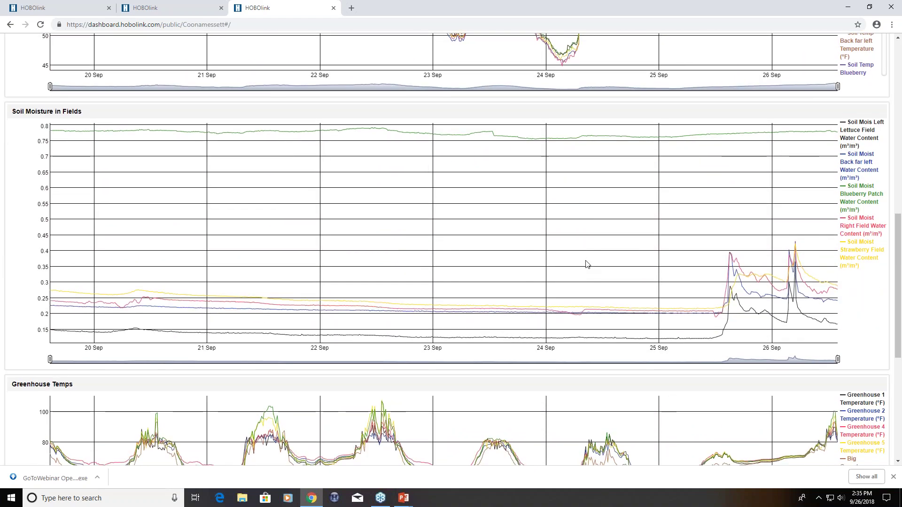
scroll(586, 264, down, 2)
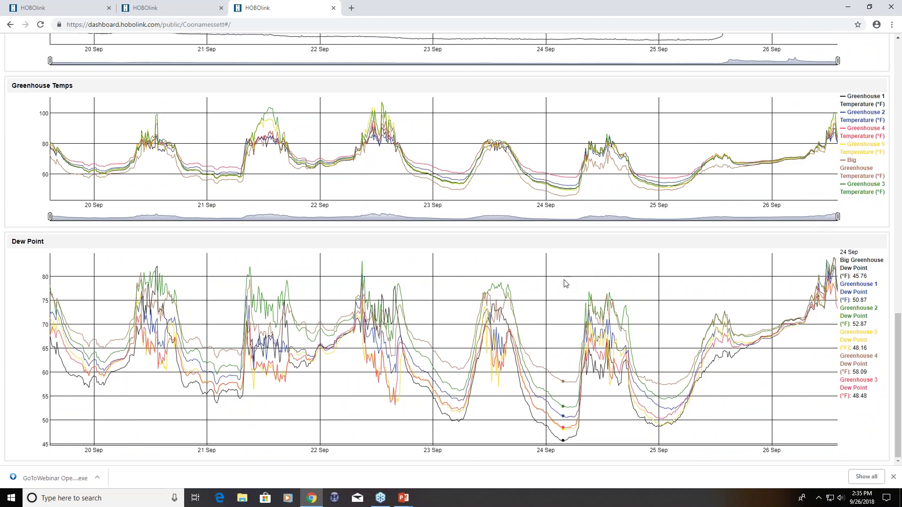
scroll(566, 284, up, 11)
scroll(563, 286, up, 7)
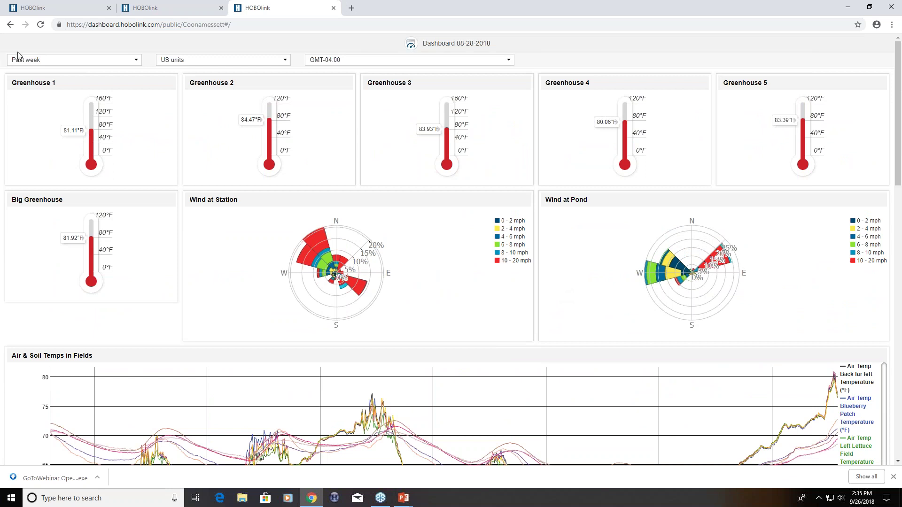
Step: Go back to the device list, open the HOBOnet device and examine its current Smart Sensors conditions
click(68, 10)
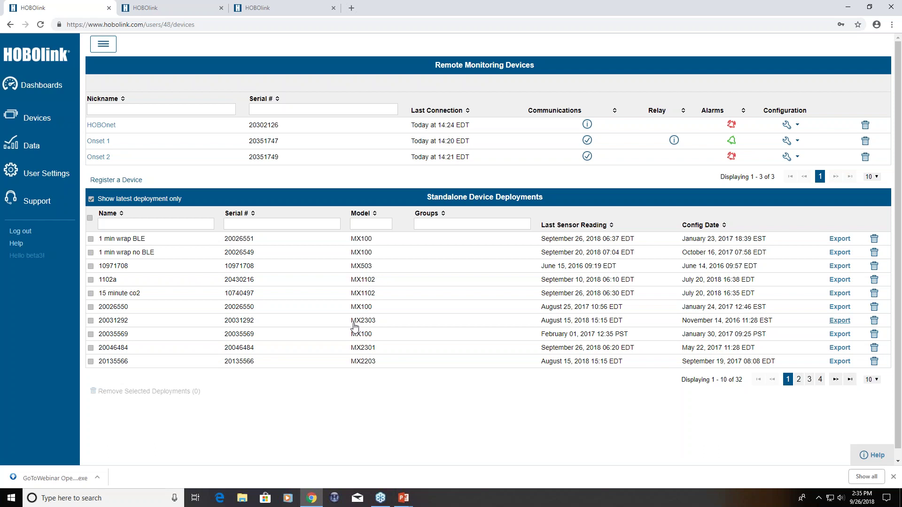
click(106, 126)
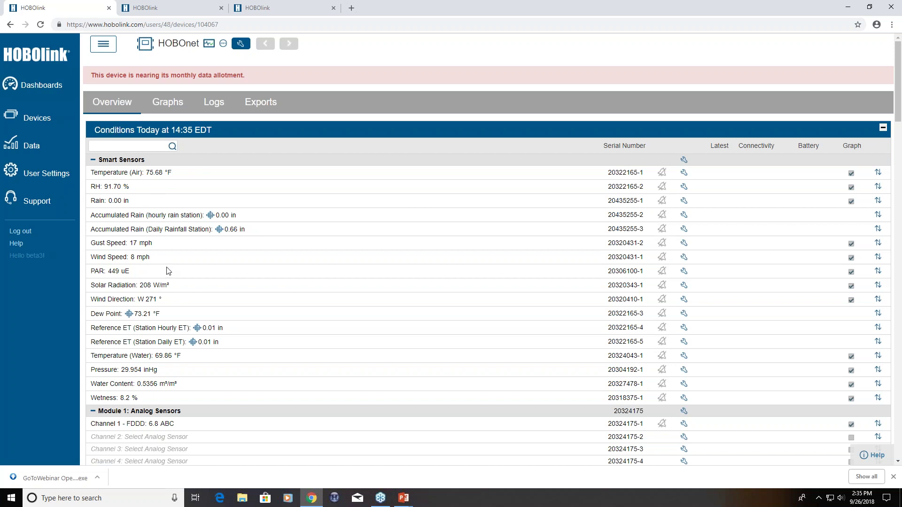
scroll(168, 271, down, 1)
scroll(168, 271, down, 3)
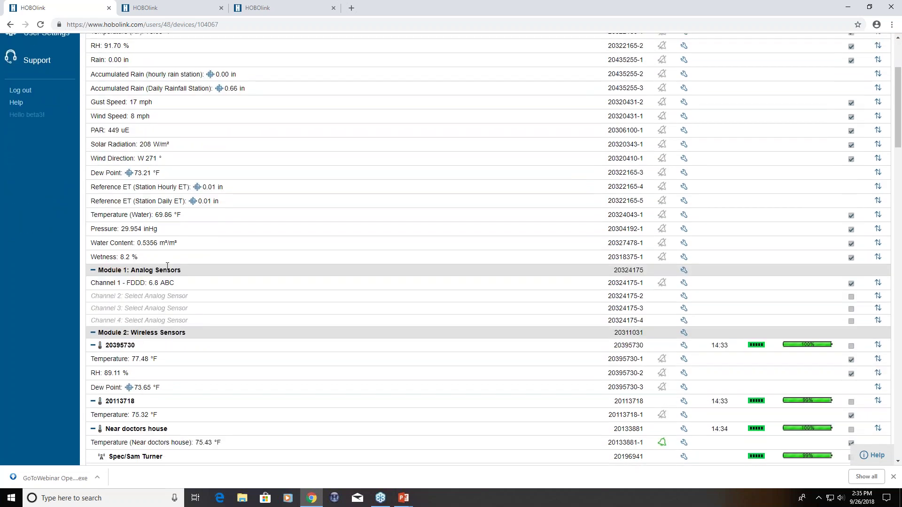
scroll(168, 269, up, 3)
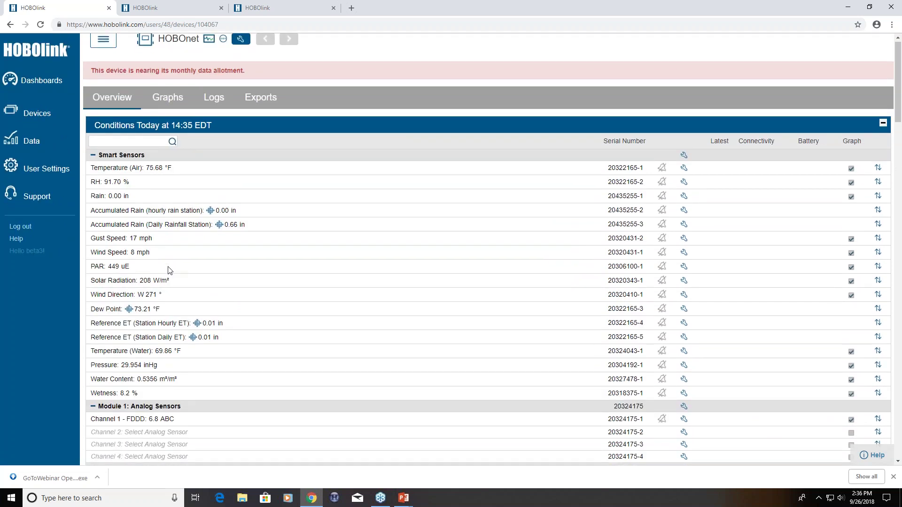
scroll(170, 271, down, 2)
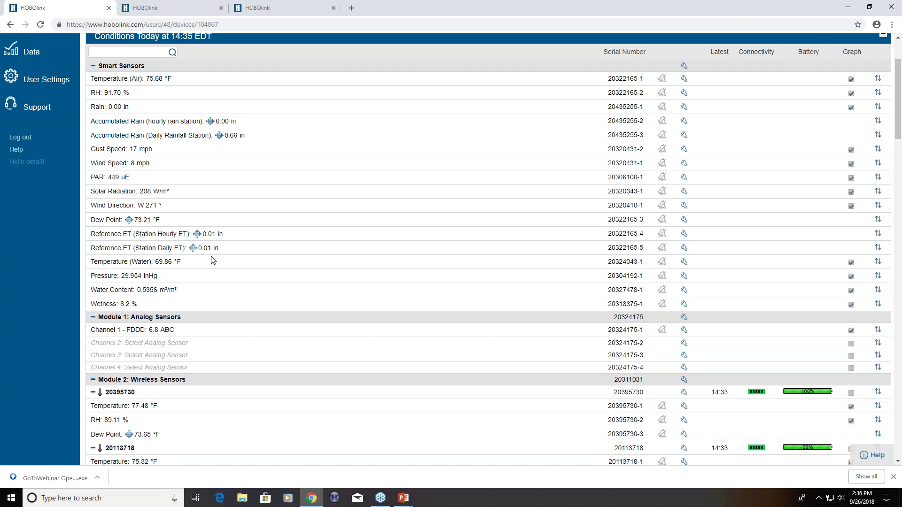
Step: Review the Module 2 wireless sensors' readings, alarm status, connectivity and battery levels down to the device information, and return to the page start
scroll(212, 260, down, 6)
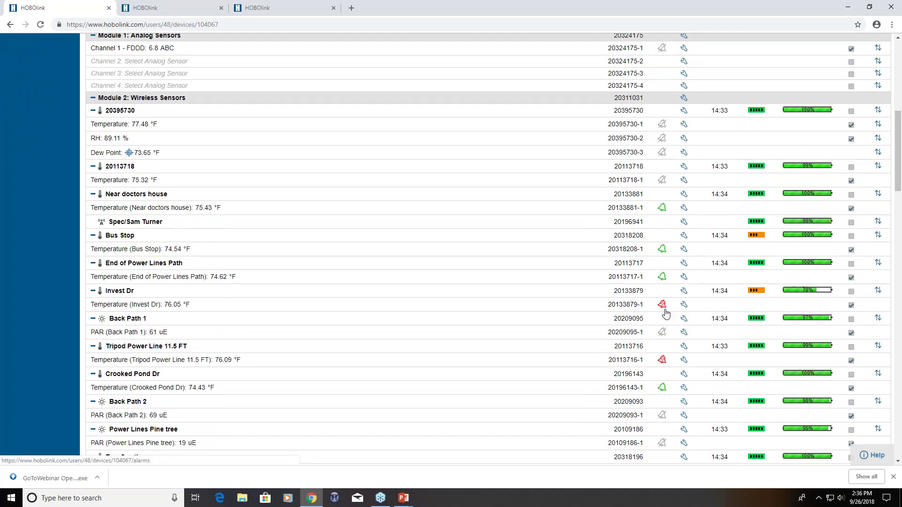
scroll(659, 336, down, 3)
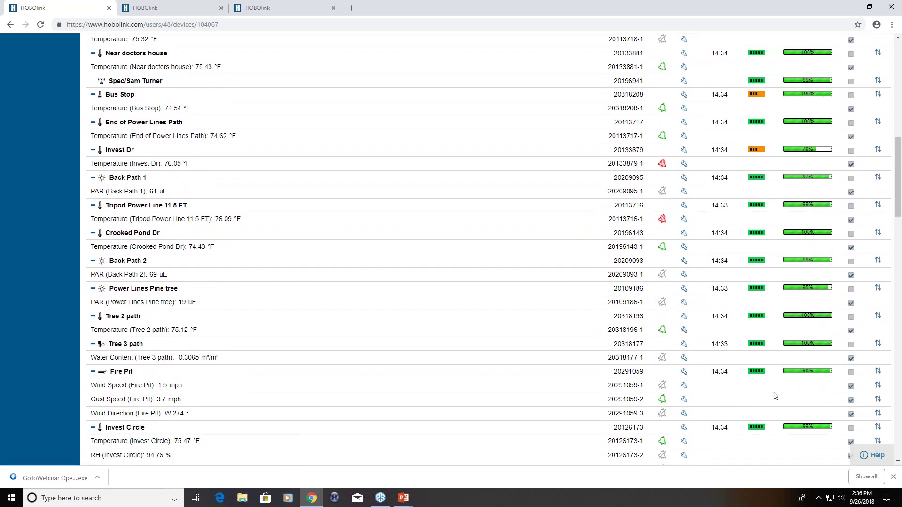
scroll(771, 399, down, 3)
scroll(768, 402, down, 2)
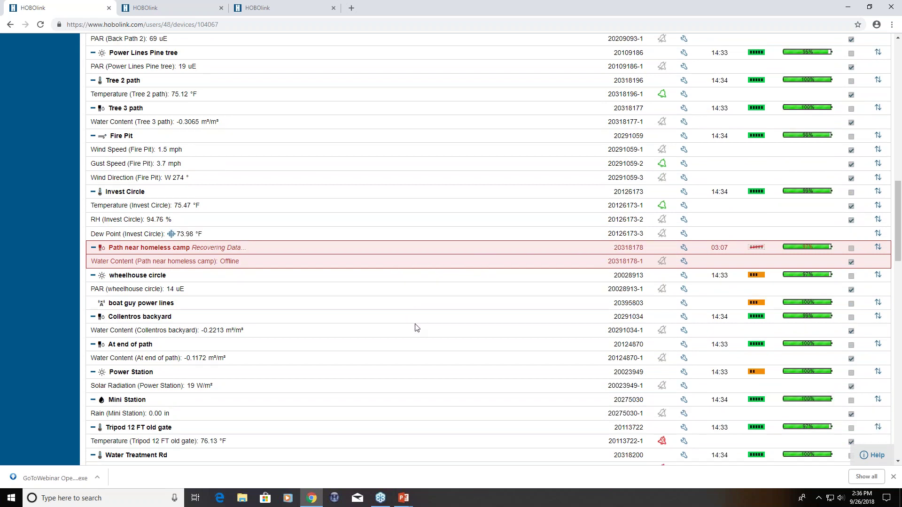
scroll(417, 331, down, 3)
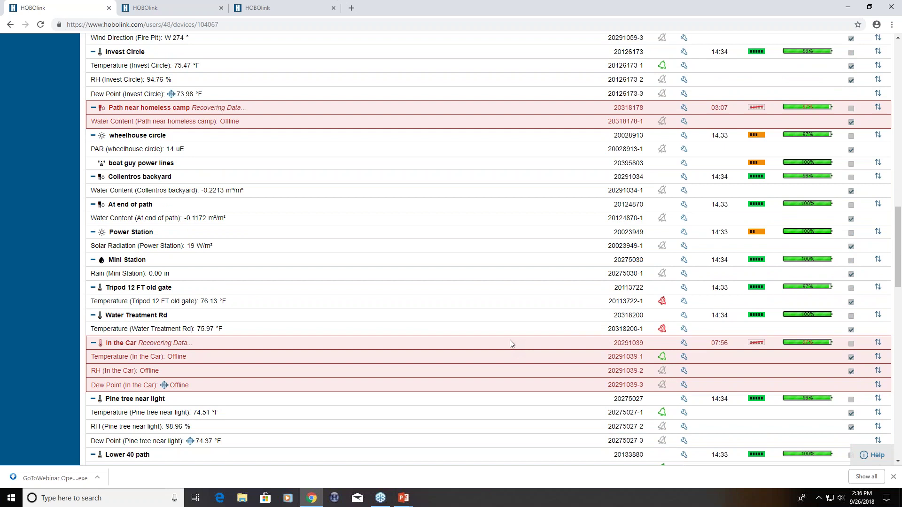
scroll(420, 365, down, 1)
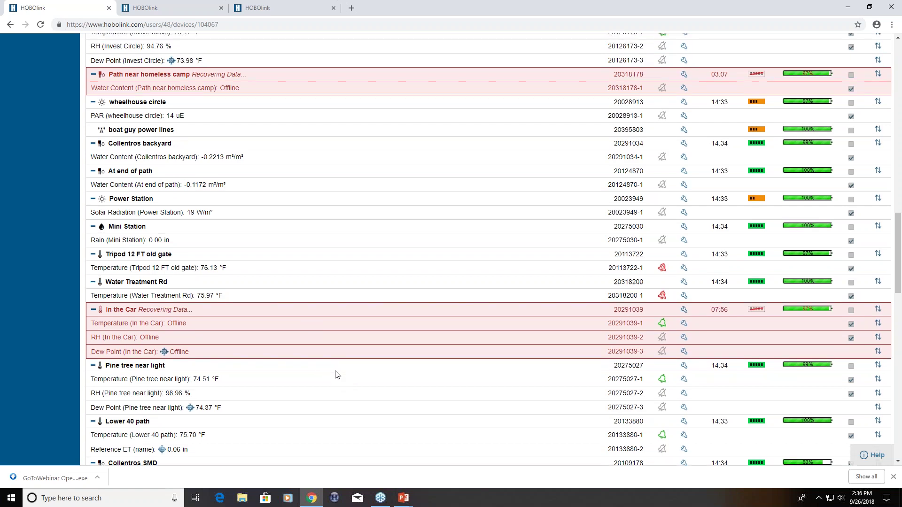
scroll(338, 374, down, 6)
scroll(333, 374, down, 1)
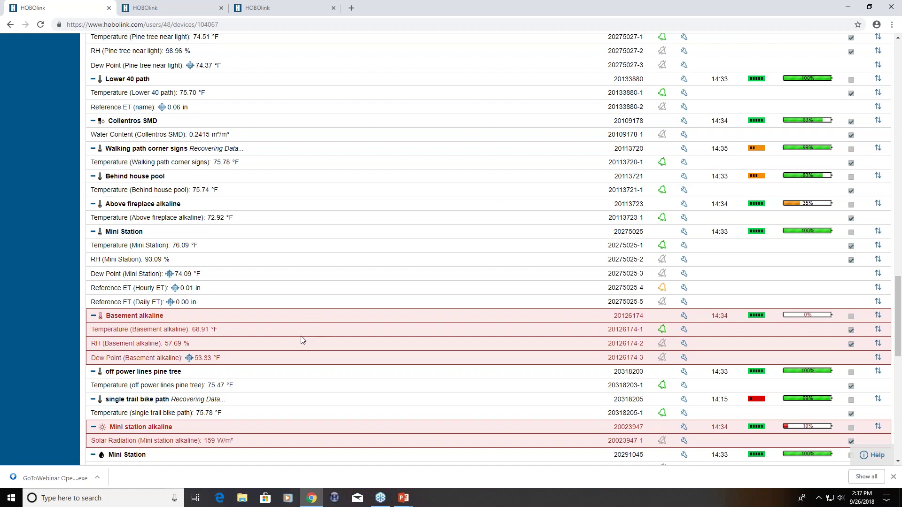
scroll(299, 340, down, 2)
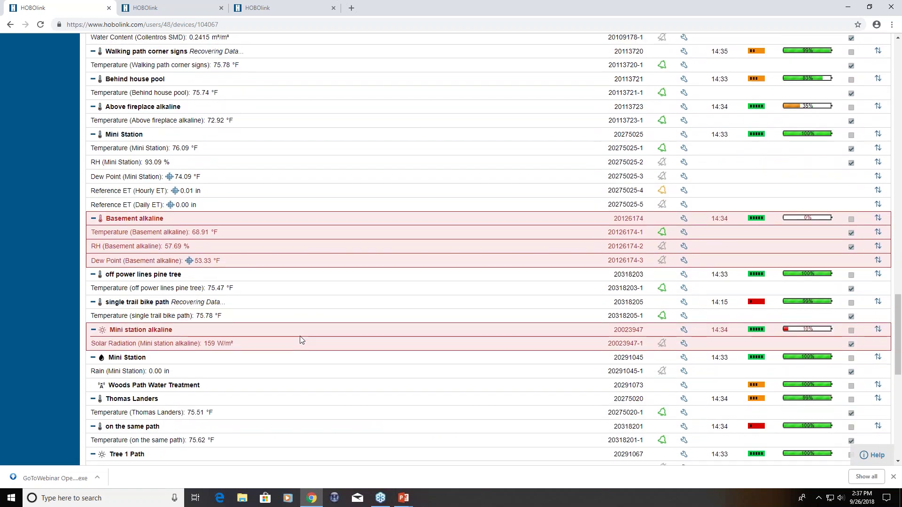
scroll(302, 339, down, 6)
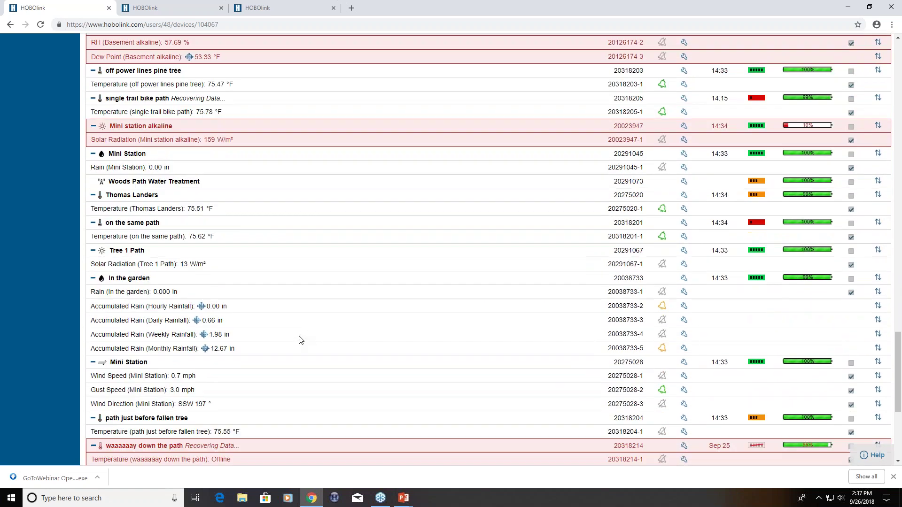
scroll(301, 340, down, 2)
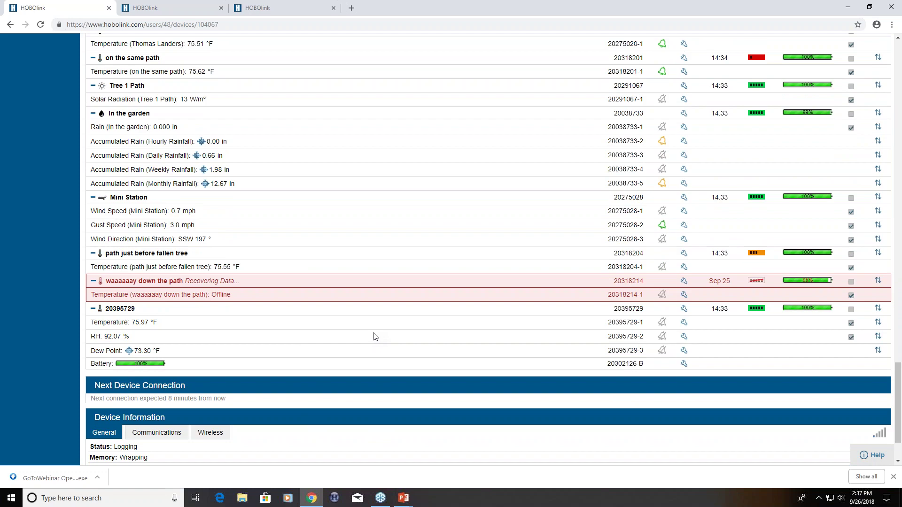
scroll(375, 336, up, 9)
scroll(375, 336, up, 12)
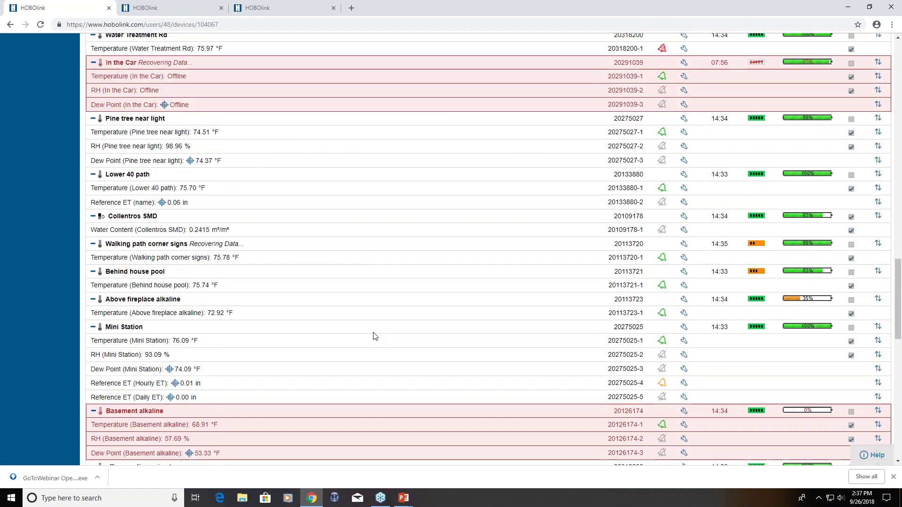
scroll(374, 336, up, 20)
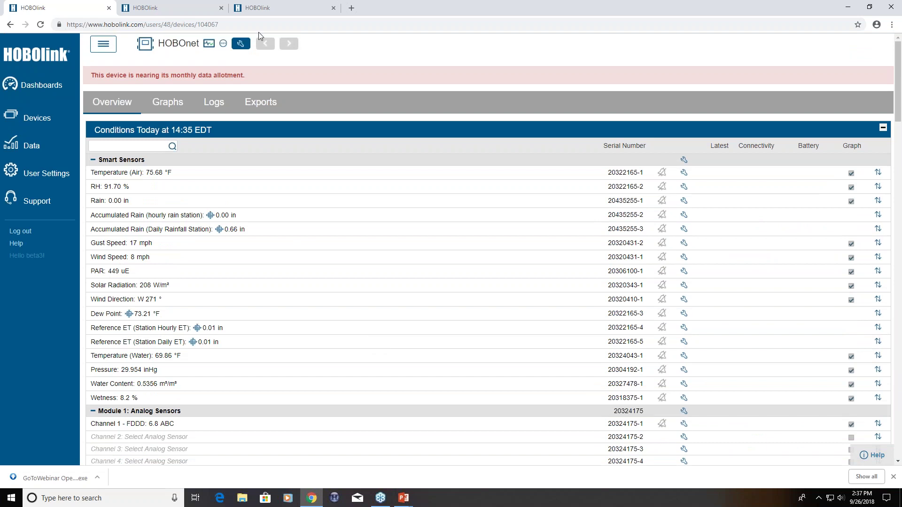
Step: Open the HOBOnet general configuration and bring up the Readout settings to check the connection interval and data plan usage
click(243, 47)
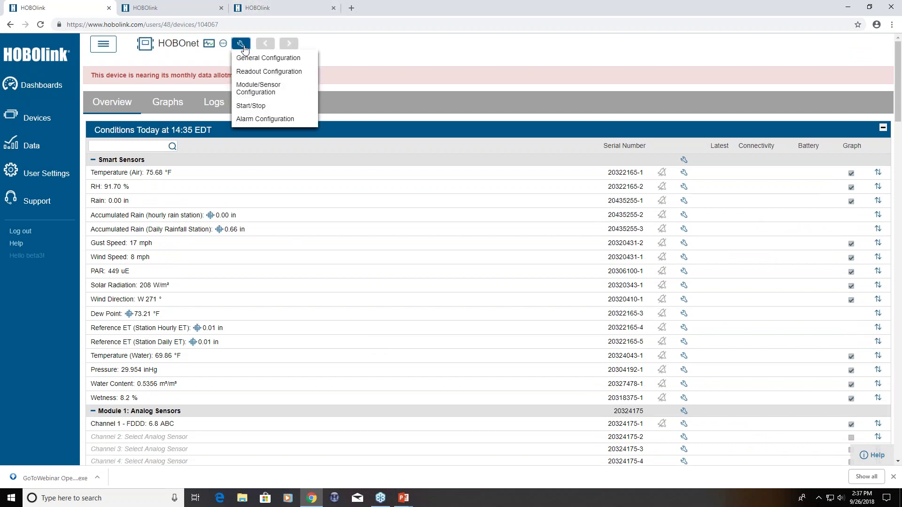
click(258, 59)
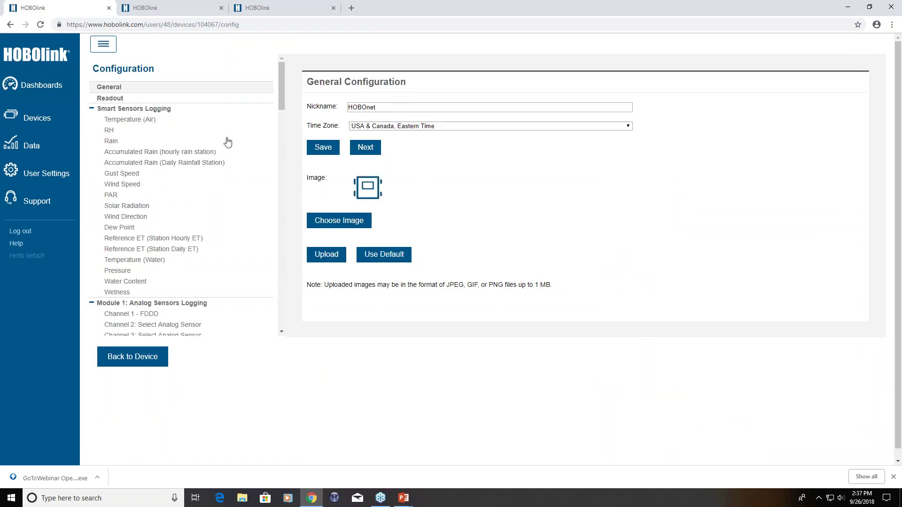
click(146, 100)
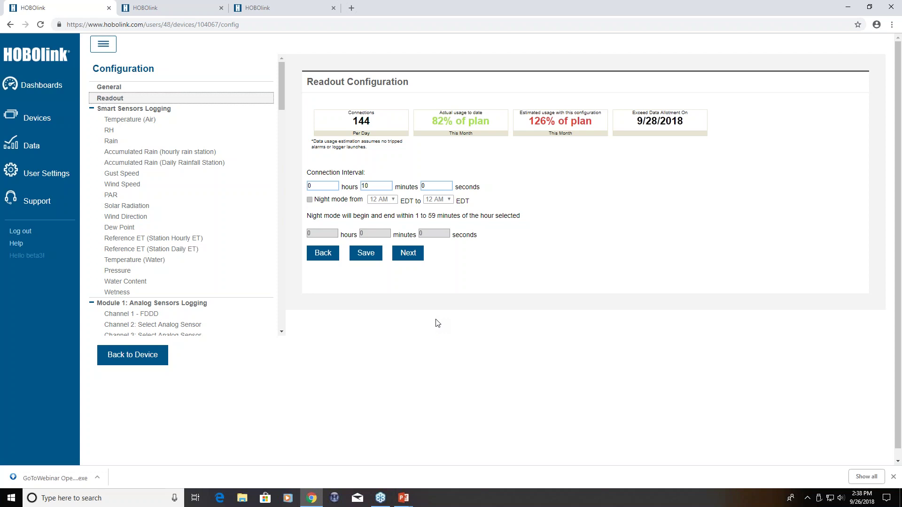
scroll(436, 323, down, 1)
right_click(436, 323)
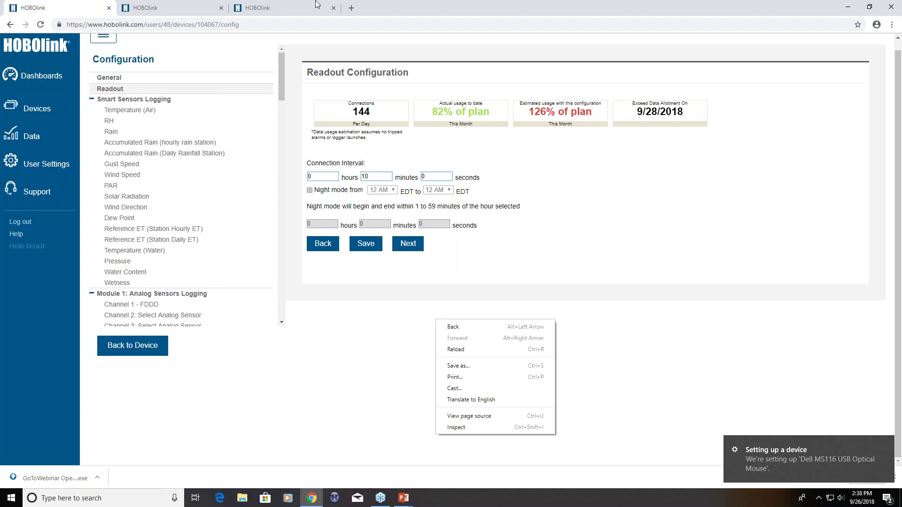
click(567, 294)
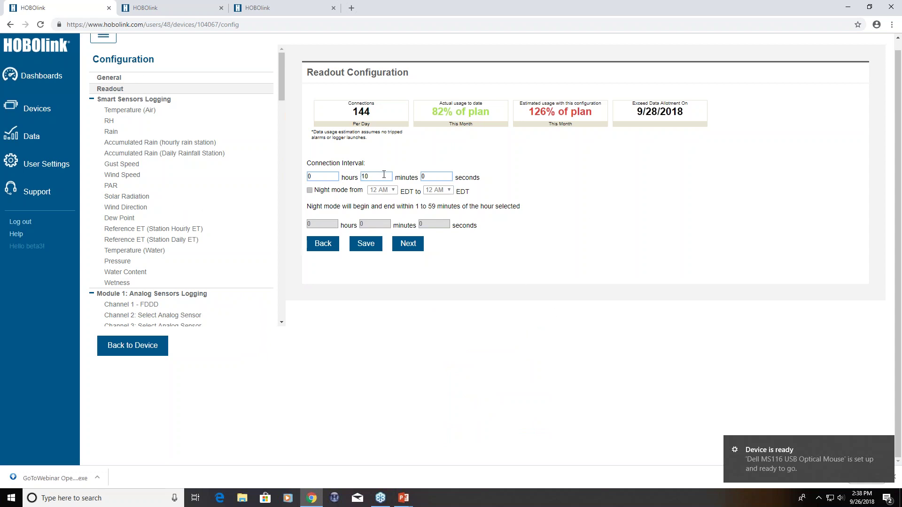
Step: Show the logging interval settings for Smart Sensors and for Module 2: Wireless Sensors
click(153, 100)
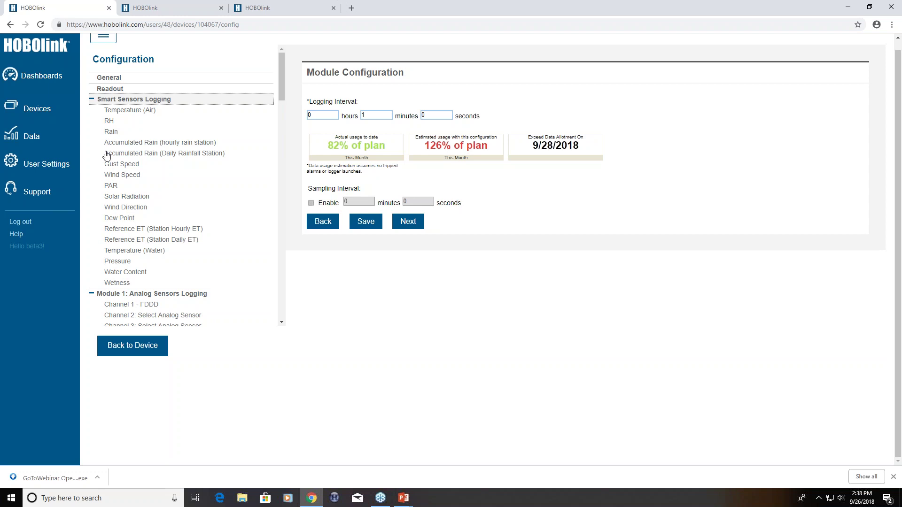
scroll(125, 203, down, 1)
scroll(125, 203, down, 2)
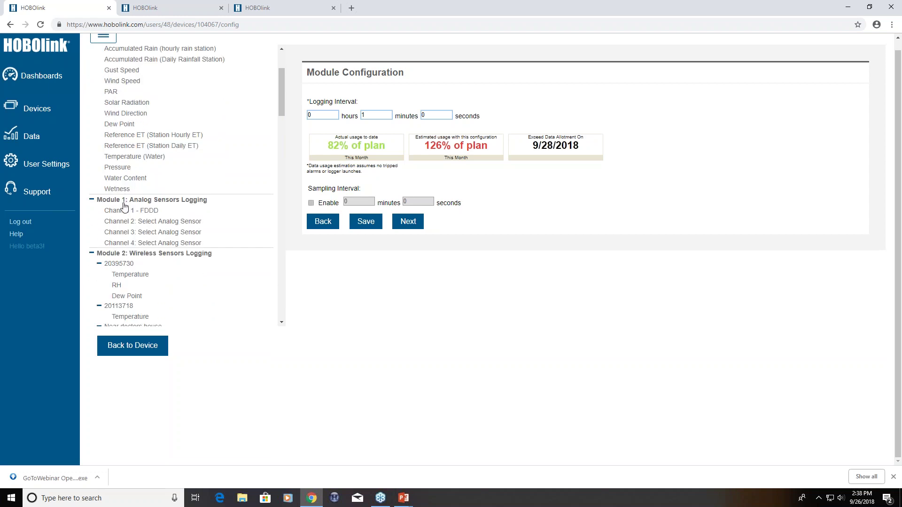
click(149, 254)
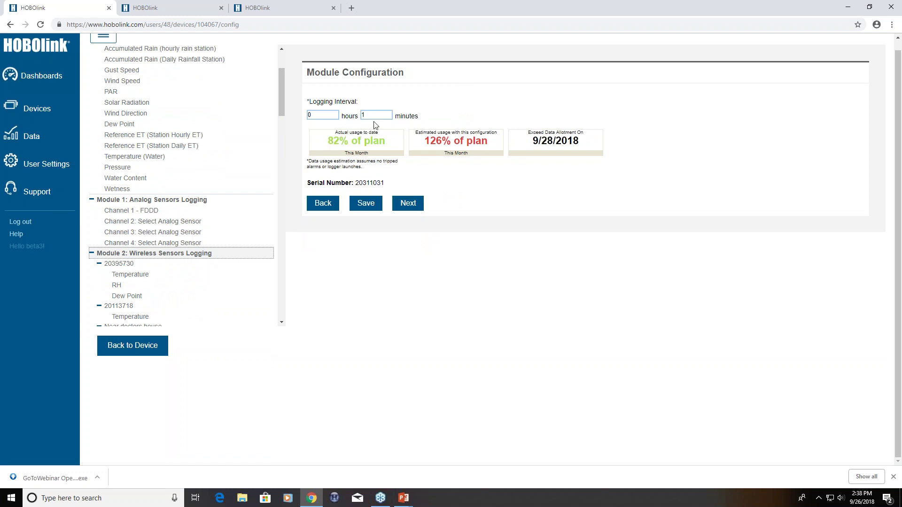
Step: View the temperature configuration of the first wireless sensor under Module 2, and return to the module's logging settings and sensor list
scroll(183, 322, down, 1)
scroll(183, 321, down, 1)
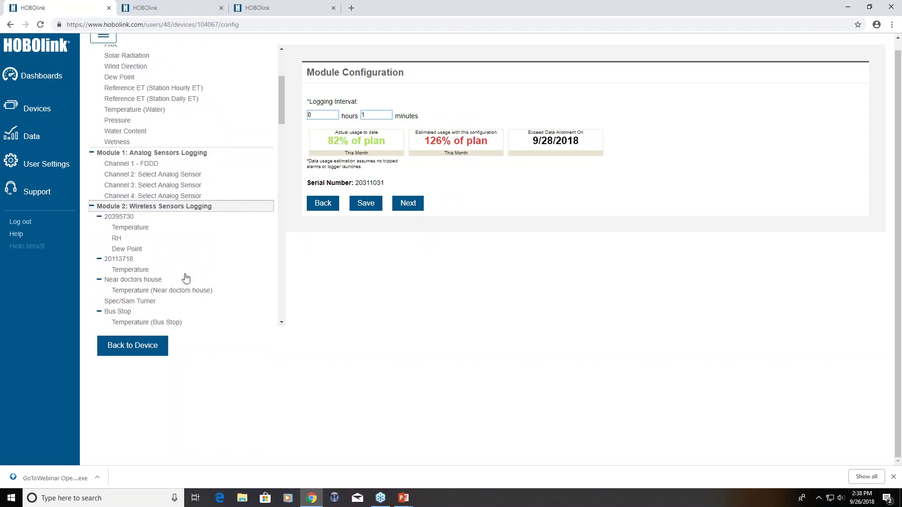
click(135, 229)
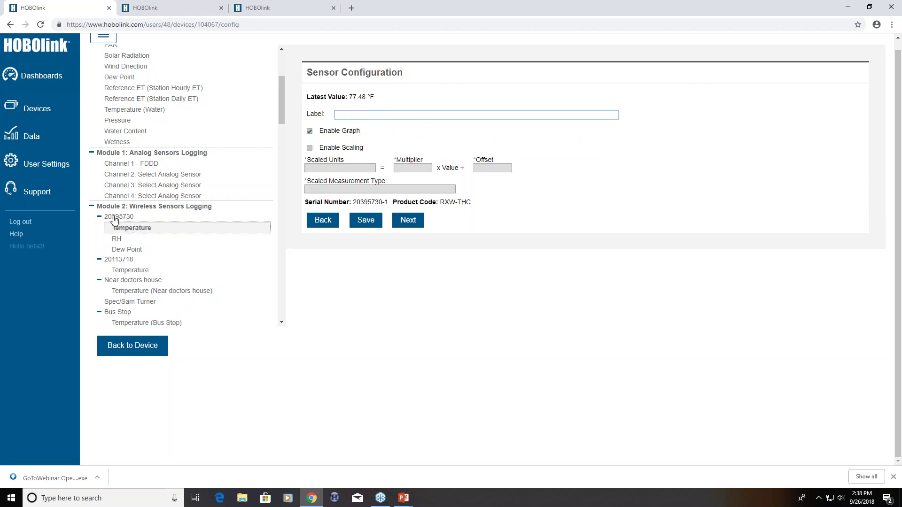
click(123, 217)
click(151, 209)
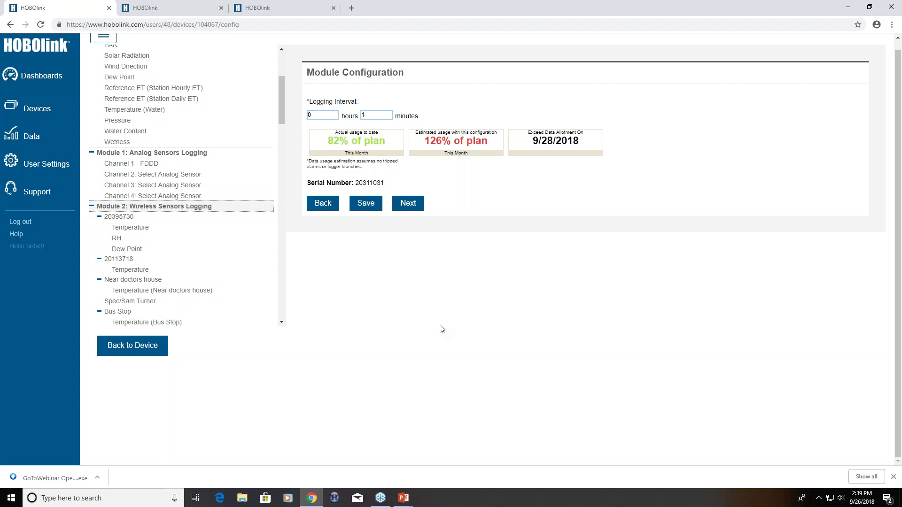
scroll(221, 296, down, 2)
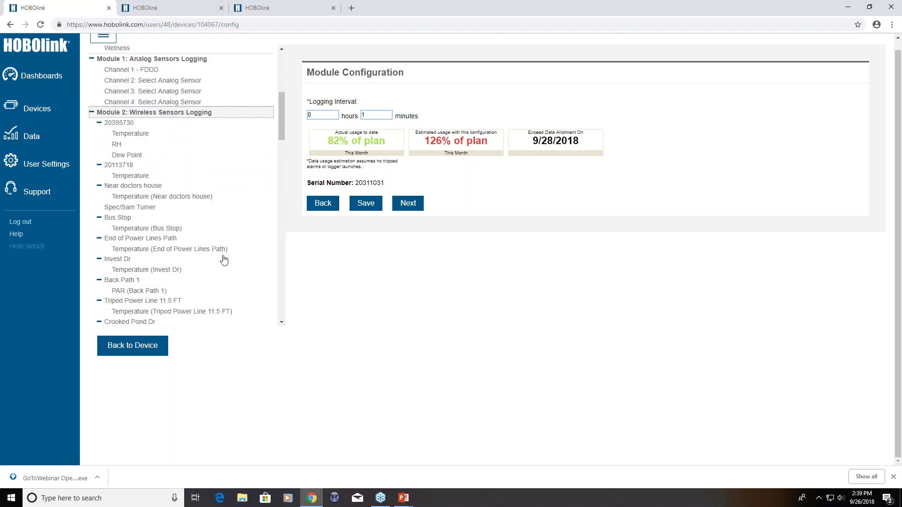
Step: Label the first wireless mote under Module 2 "test" and save its configuration
scroll(170, 200, up, 1)
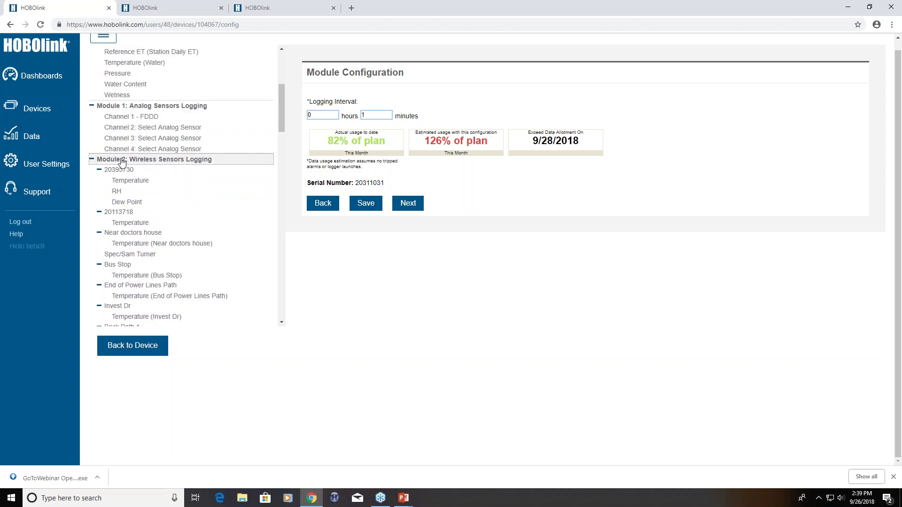
click(126, 171)
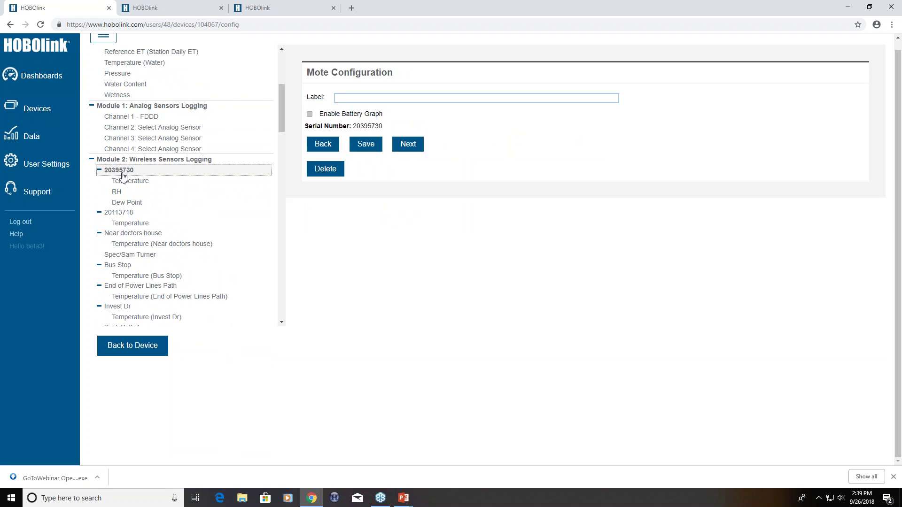
click(362, 97)
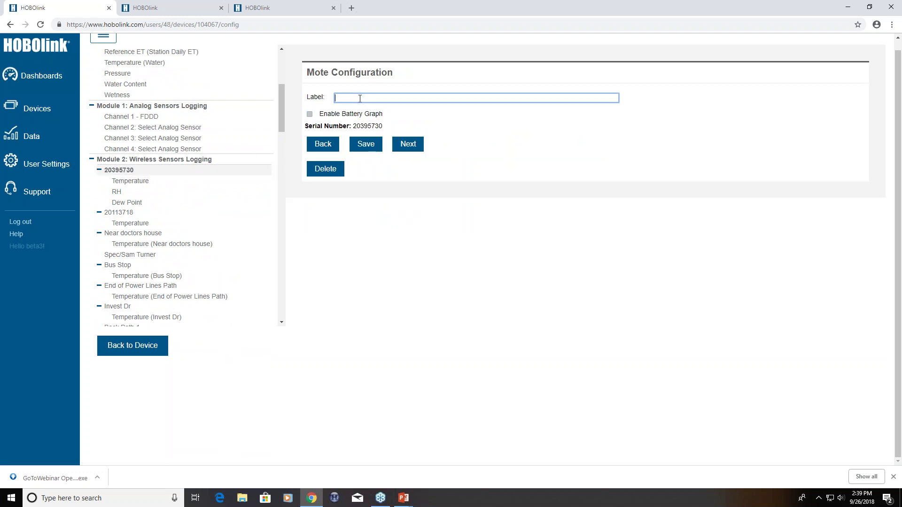
text(test)
click(373, 147)
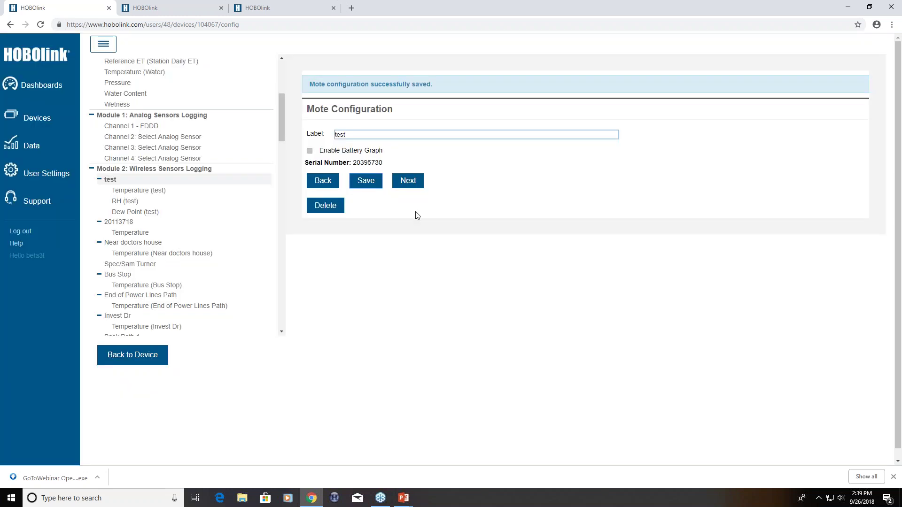
Step: View the sensor configurations of the test mote's Temperature, RH and Dew Point channels
click(140, 192)
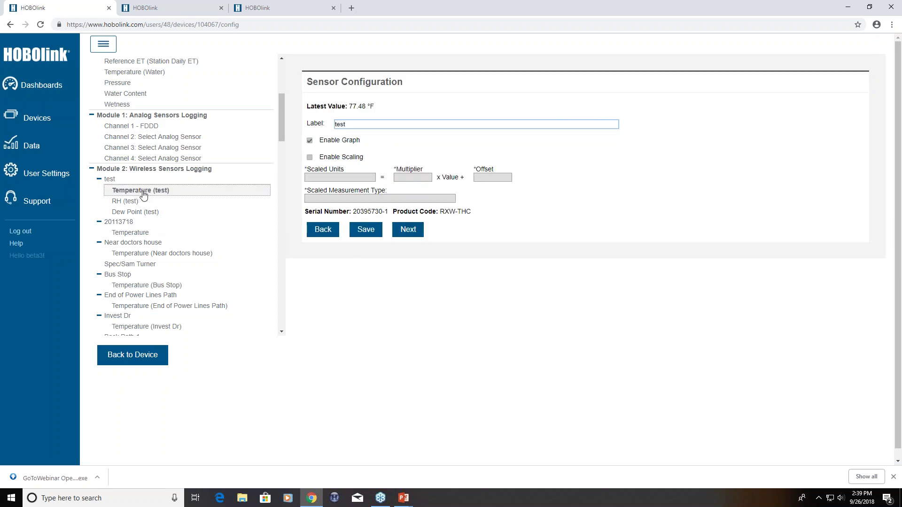
click(134, 203)
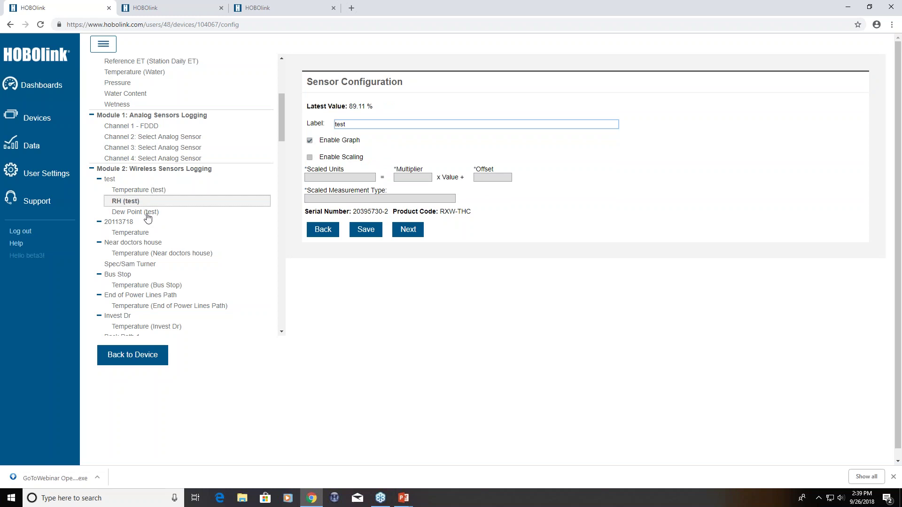
click(145, 215)
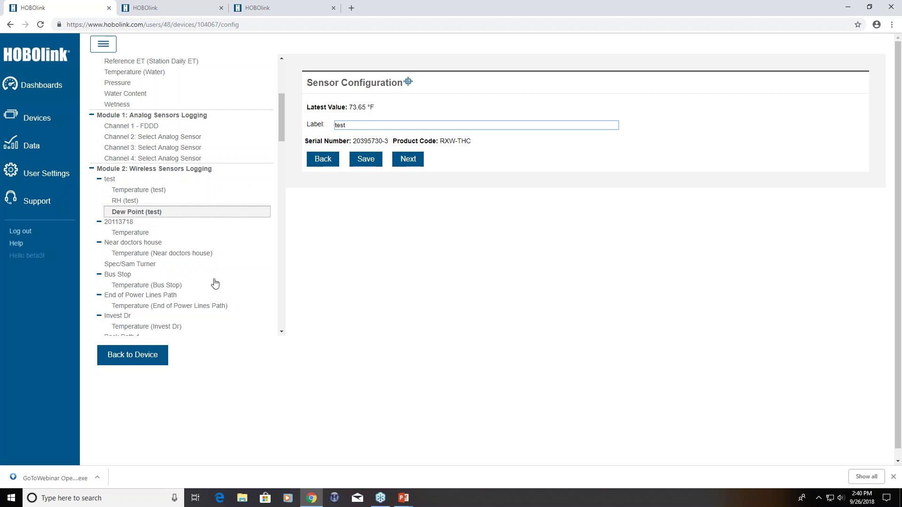
Step: Look through the device's full configuration list and open its Alarms page
scroll(215, 283, down, 4)
scroll(222, 287, up, 8)
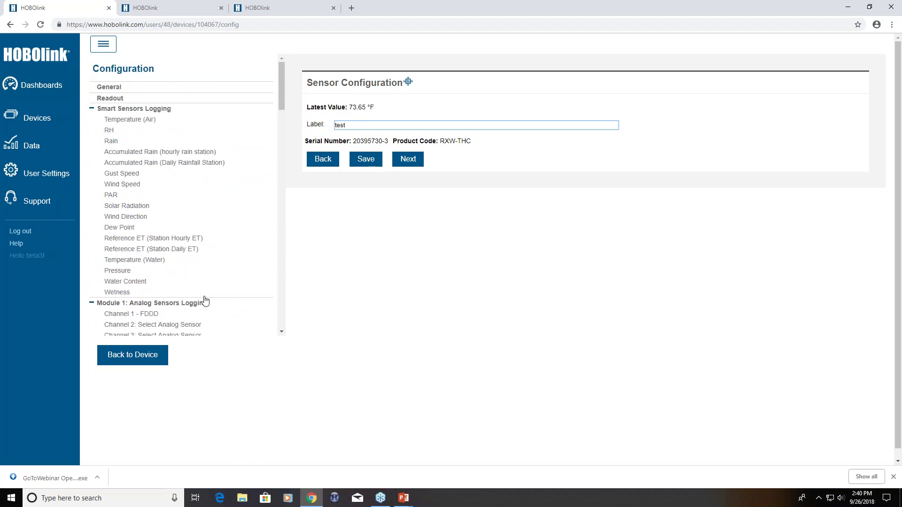
scroll(220, 291, down, 8)
scroll(221, 291, down, 10)
scroll(217, 286, down, 8)
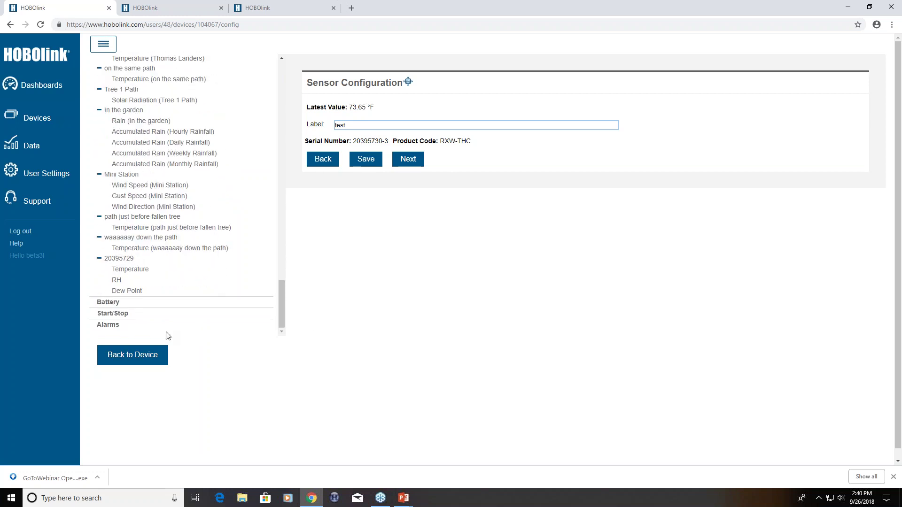
click(106, 329)
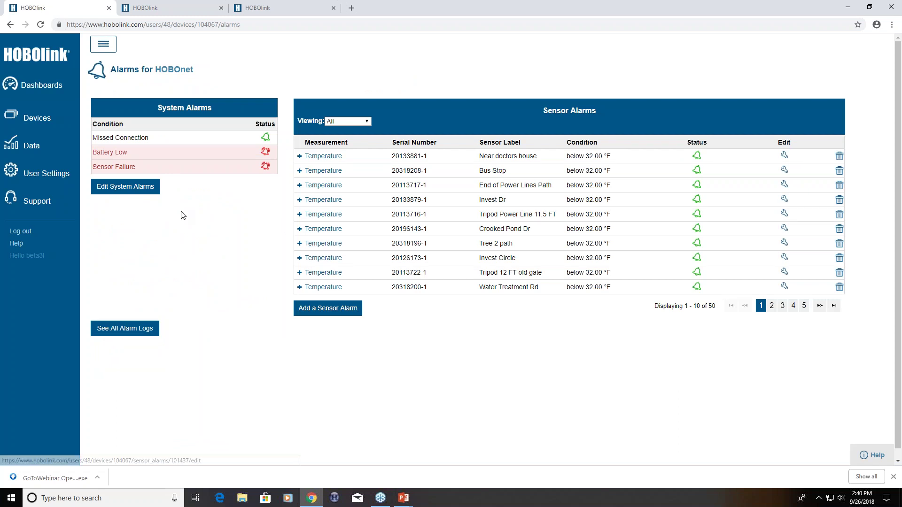
Step: Open HOBOnet's system alarms for editing and examine the email address field of the Missed Connection action
click(130, 188)
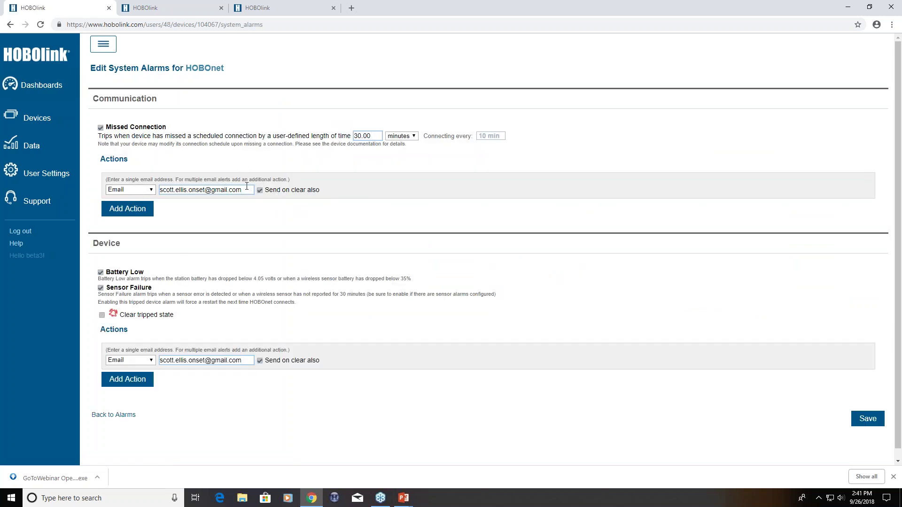
drag(245, 189, 161, 189)
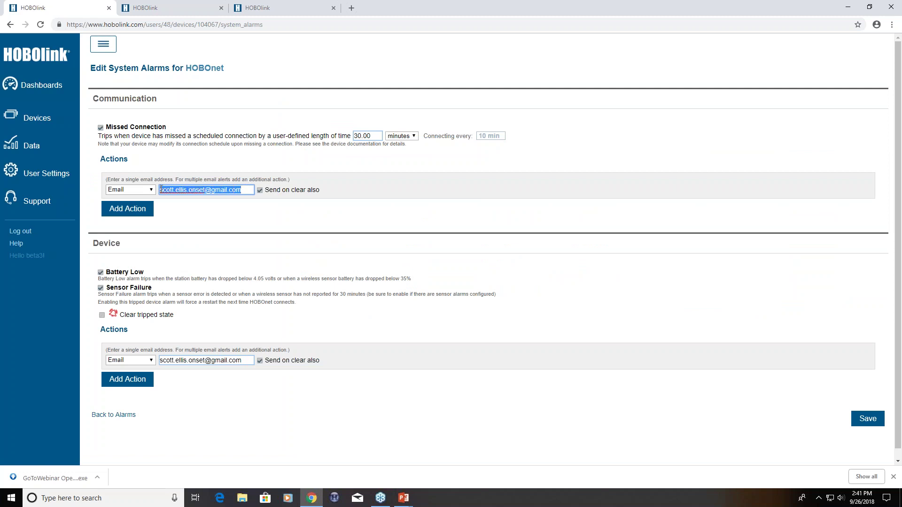
click(178, 214)
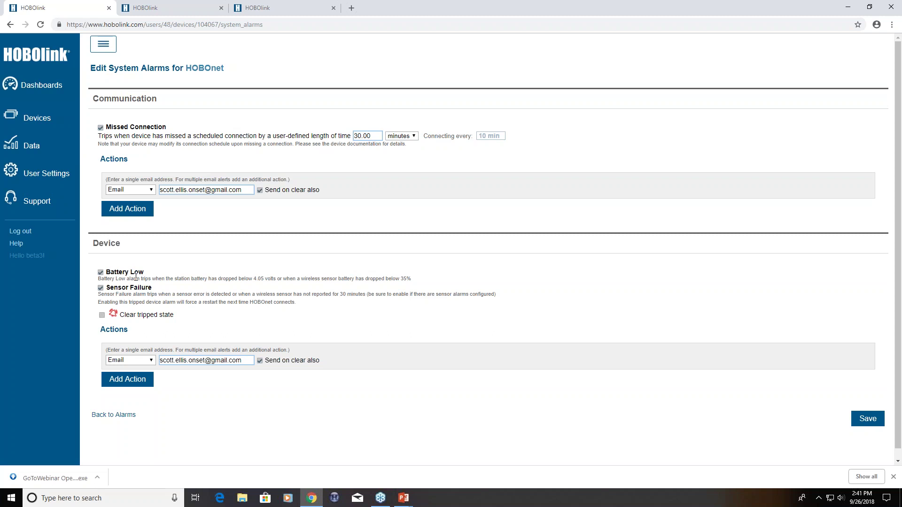
Step: Add one Text Message and two Email actions to the Missed Connection alarm, and return to the alarms overview without saving
click(129, 210)
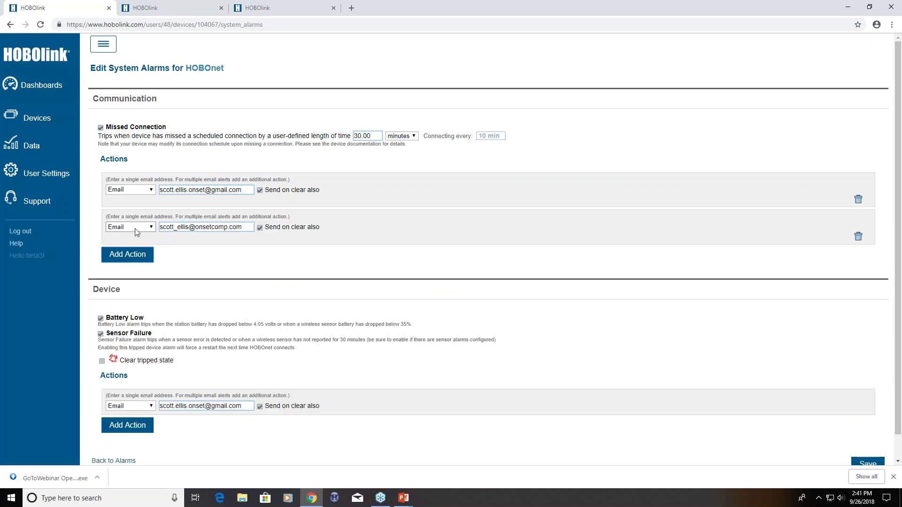
click(139, 244)
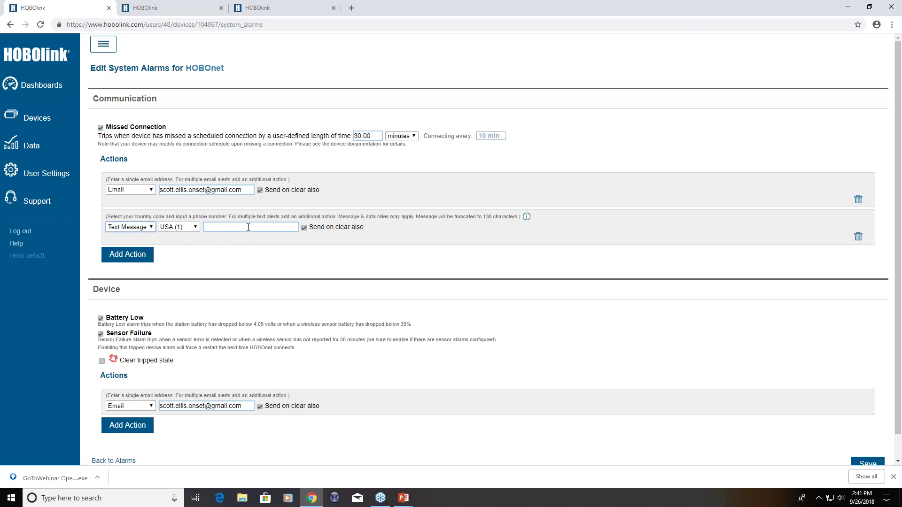
click(147, 258)
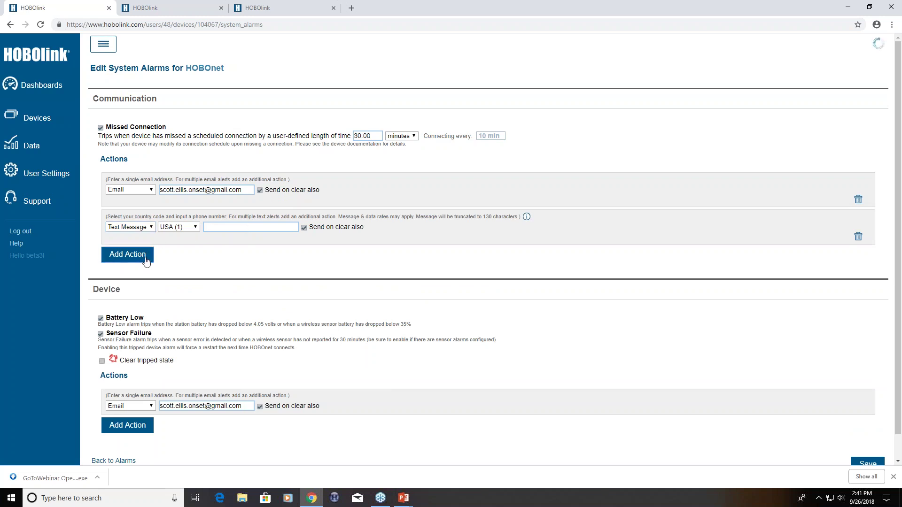
click(139, 300)
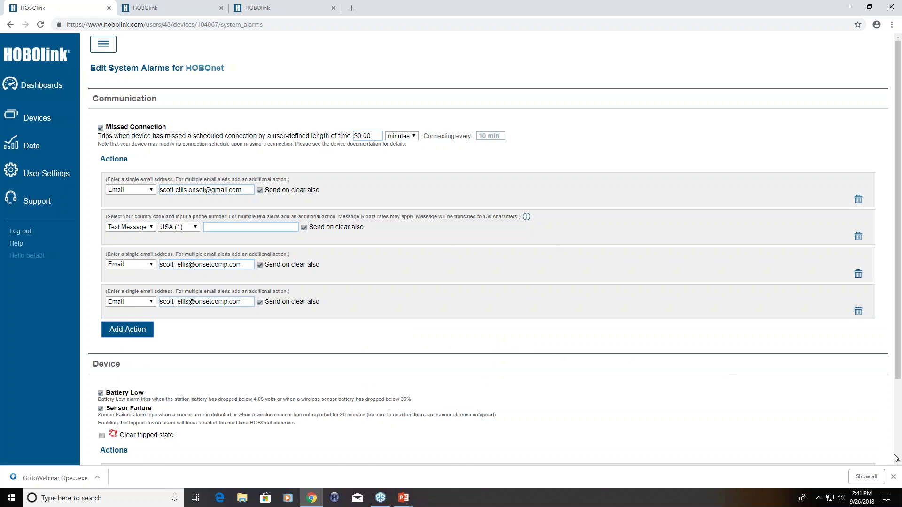
scroll(861, 425, down, 2)
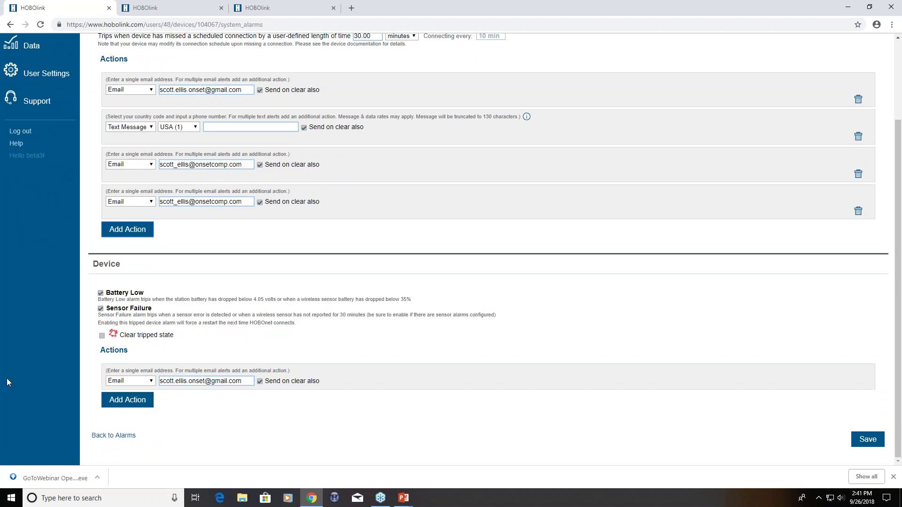
click(113, 435)
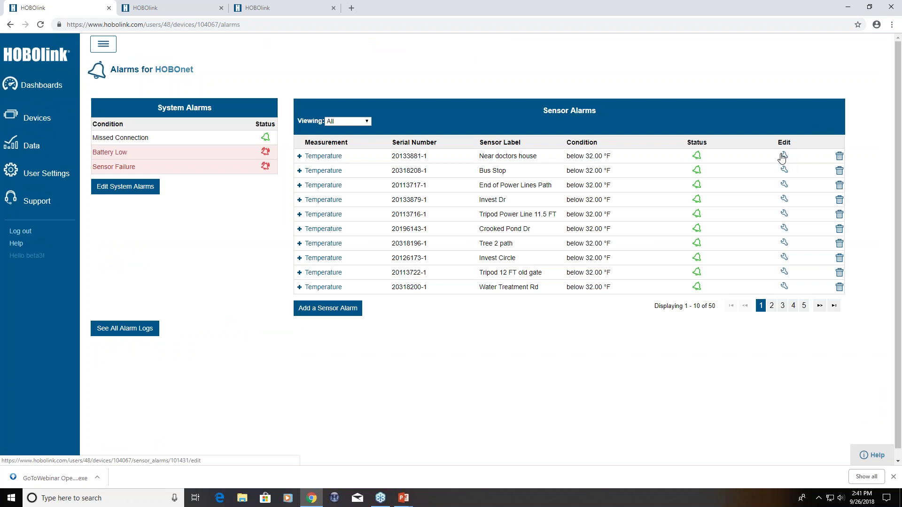
Step: Open the End of Power Lines Path temperature alarm from page 3 of the sensor alarms and check its comparison options
click(772, 309)
click(783, 308)
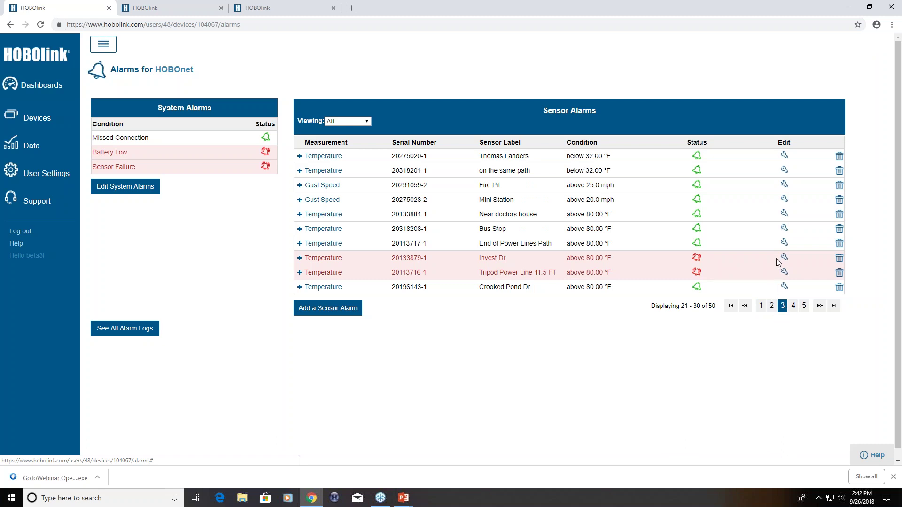
click(783, 243)
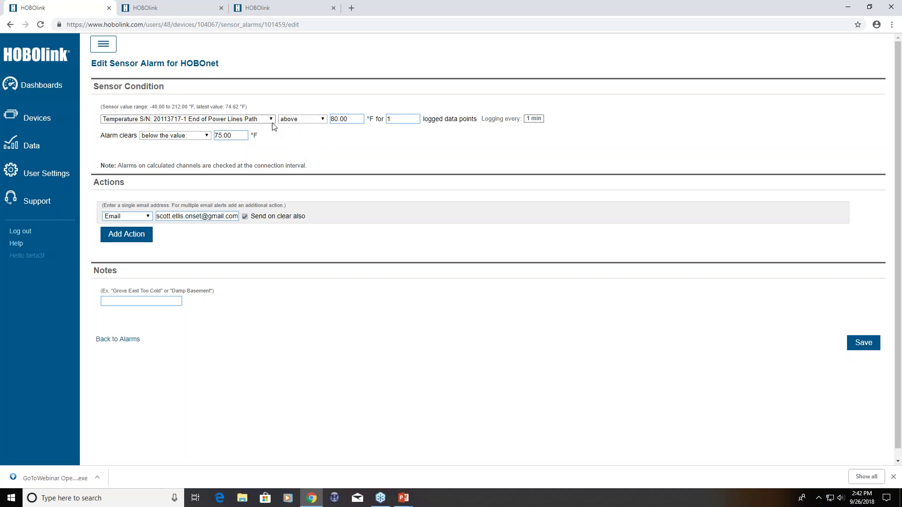
click(288, 120)
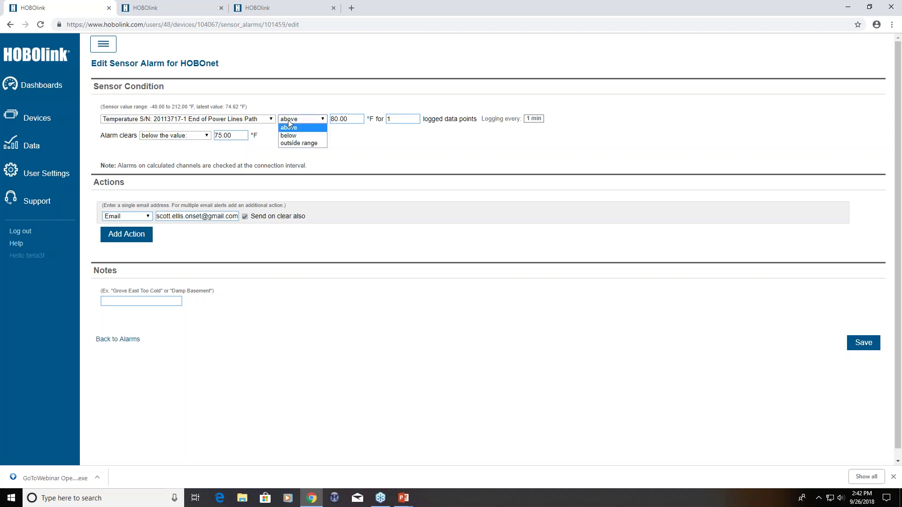
click(288, 121)
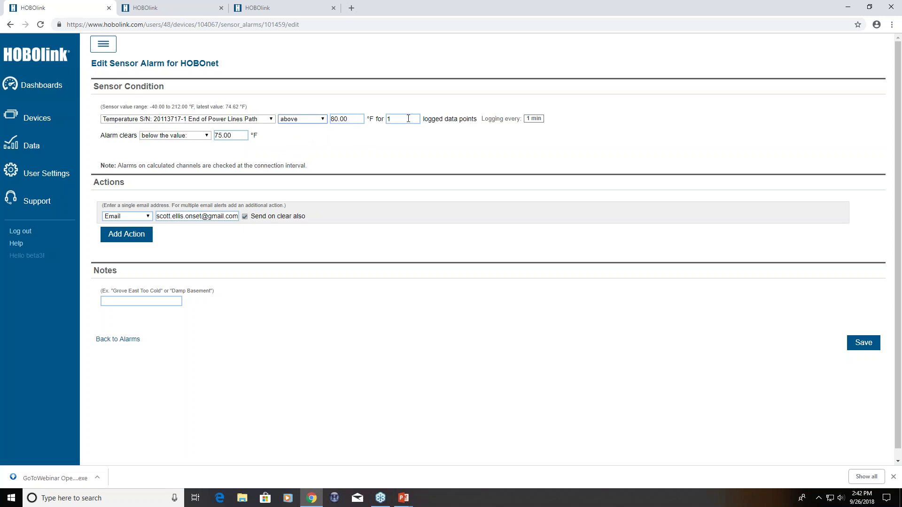
Step: Try the "below the same value" option for clearing the alarm, and switch it back to "below the value" with 75.00 °F
click(151, 136)
click(149, 144)
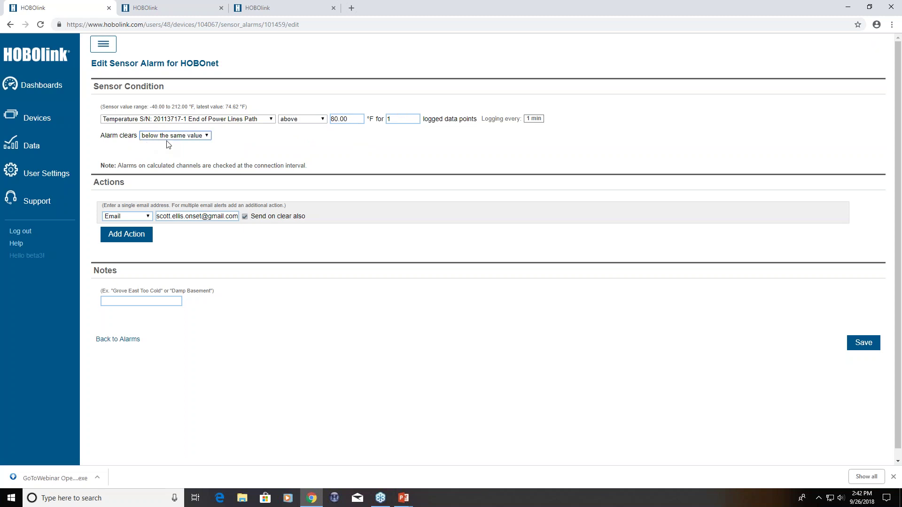
click(199, 135)
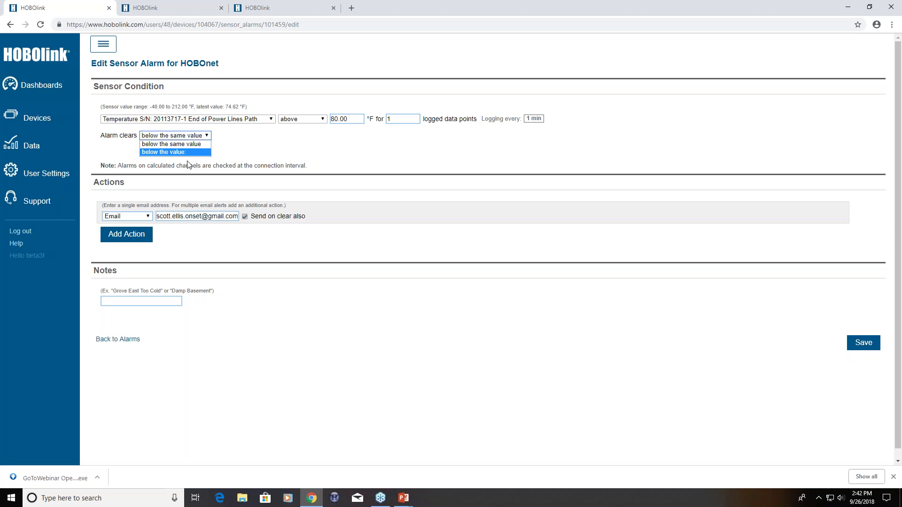
click(325, 140)
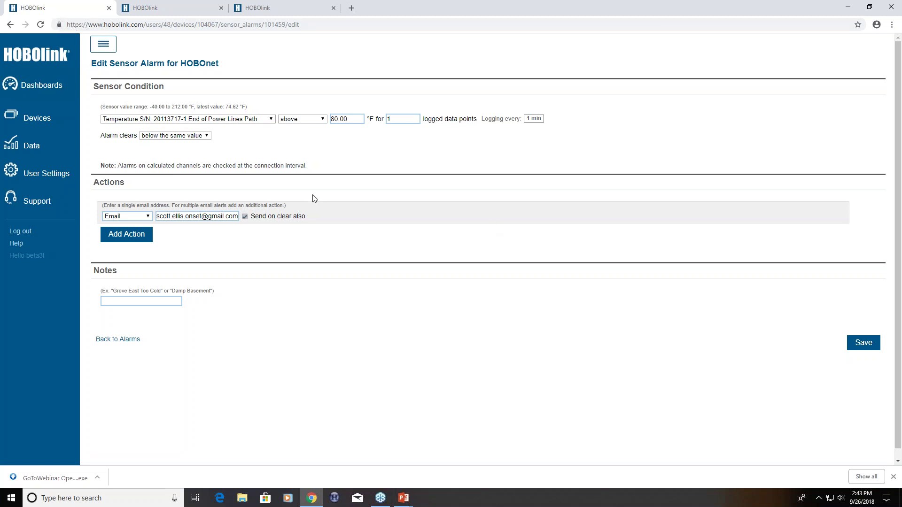
click(182, 137)
click(182, 152)
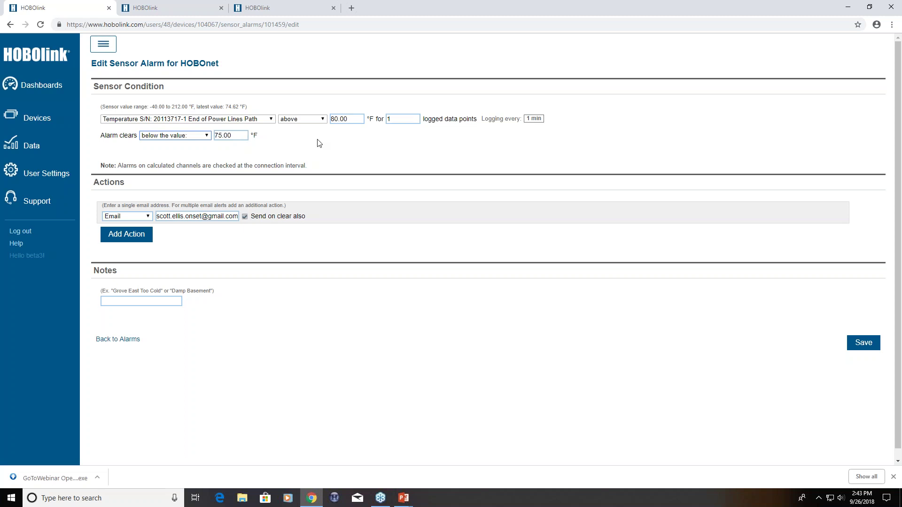
Step: Add two Text Message actions with the USA (1) country code to the sensor alarm
click(128, 235)
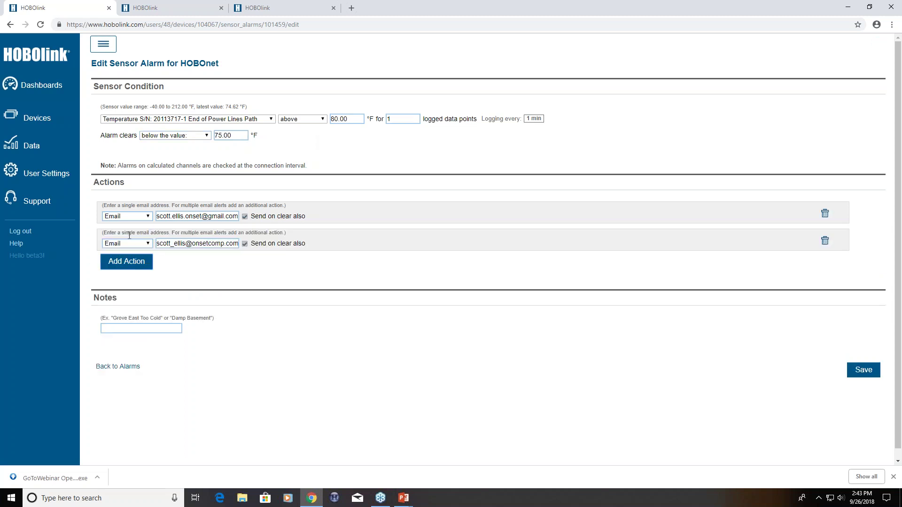
click(127, 262)
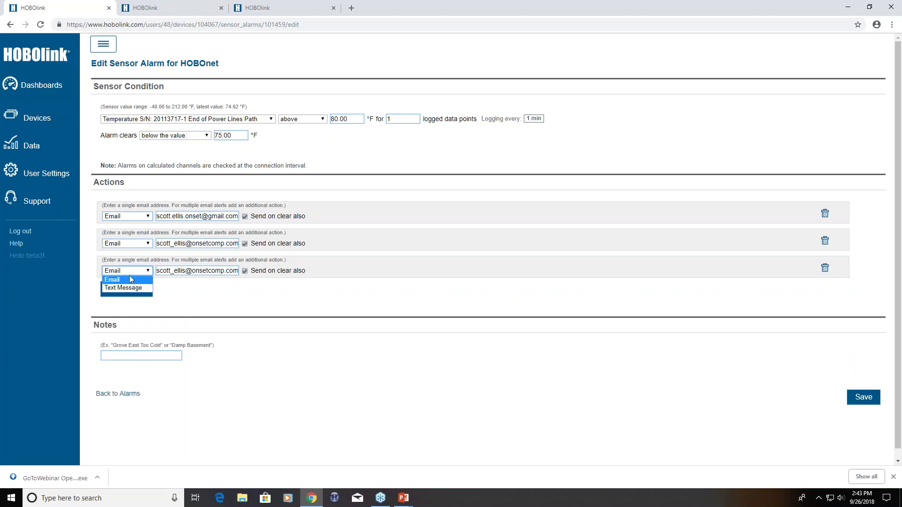
click(128, 287)
click(136, 244)
click(123, 256)
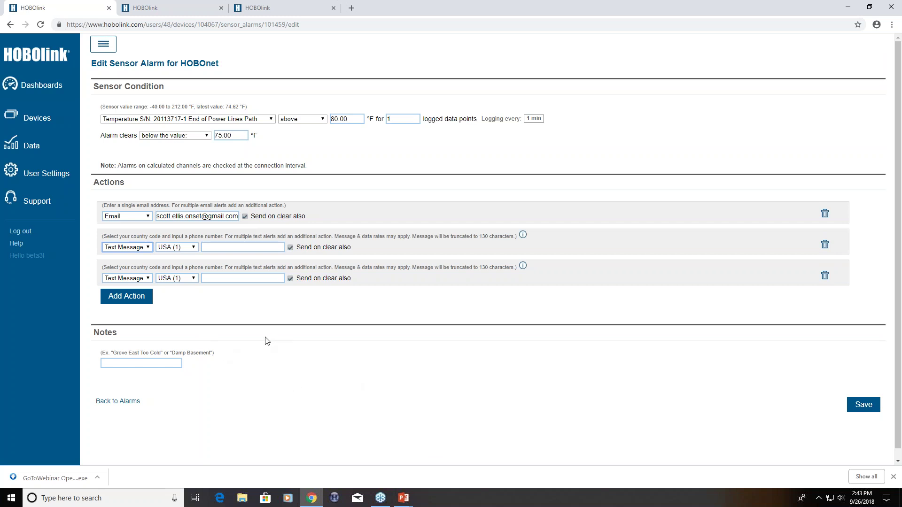
Step: Enter "notes" as the sensor alarm's note and return to the alarms overview without saving
click(155, 366)
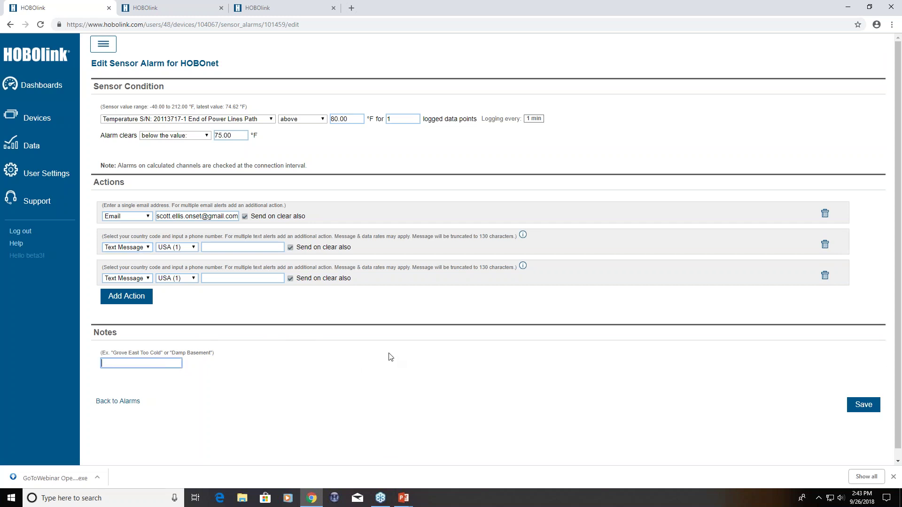
text(notes)
click(129, 404)
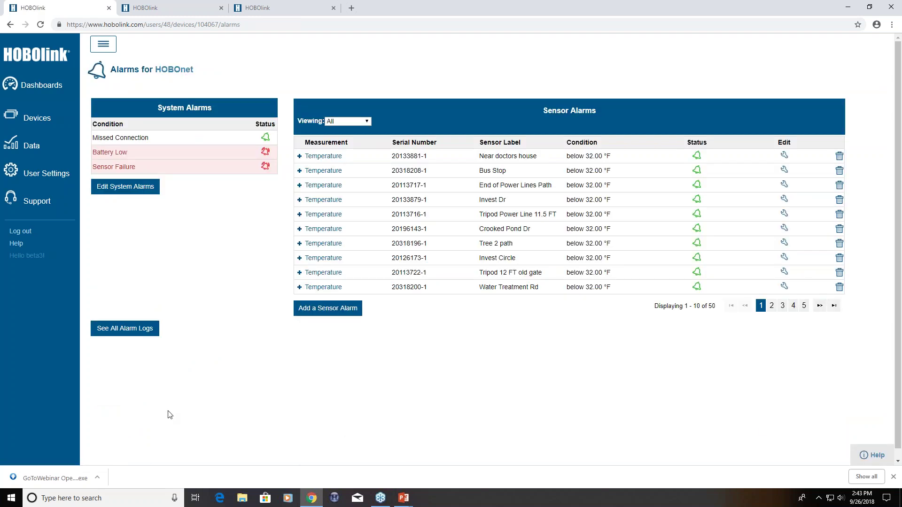
Step: Start a new sensor alarm for the Tripod Power Line 11.5 FT temperature above 50 °F for 1 logged data point
click(337, 312)
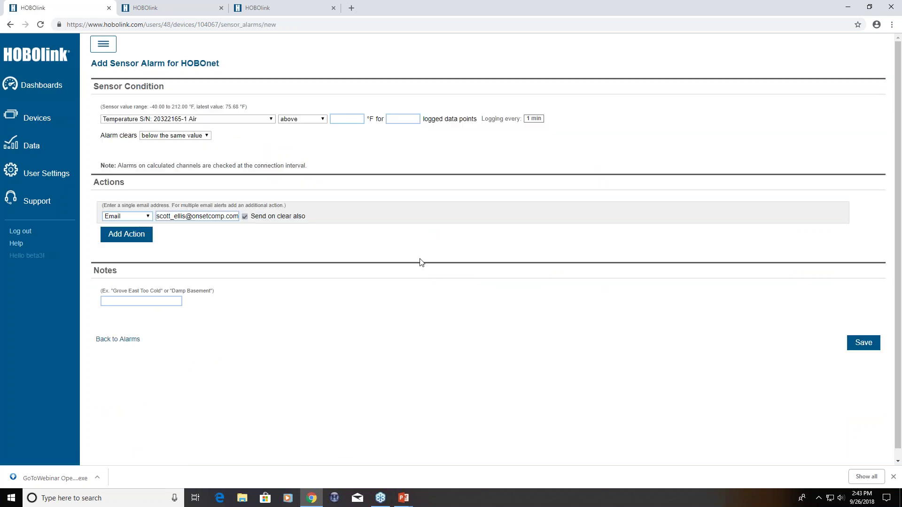
click(198, 121)
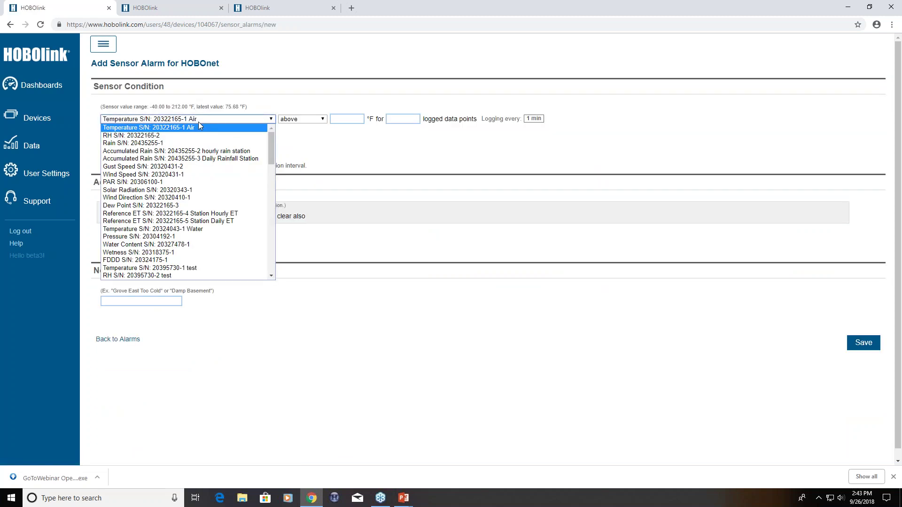
scroll(196, 202, down, 1)
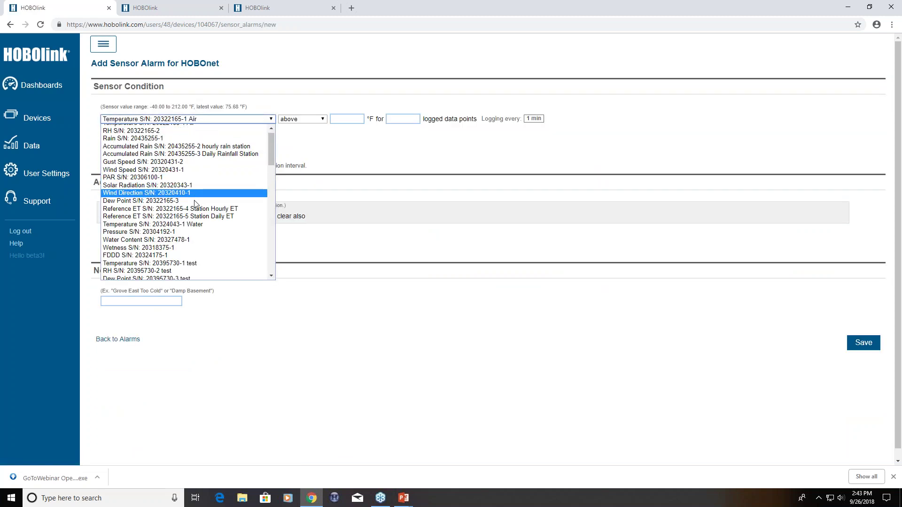
scroll(196, 203, down, 5)
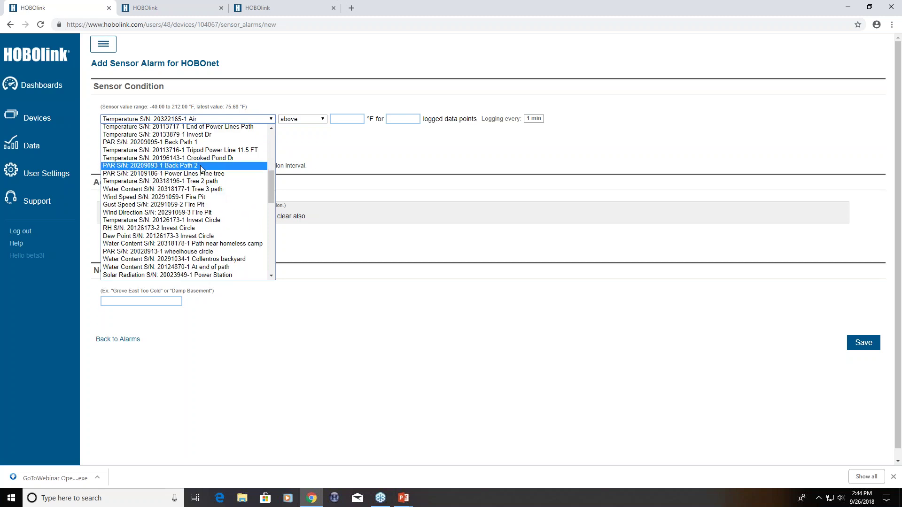
click(209, 151)
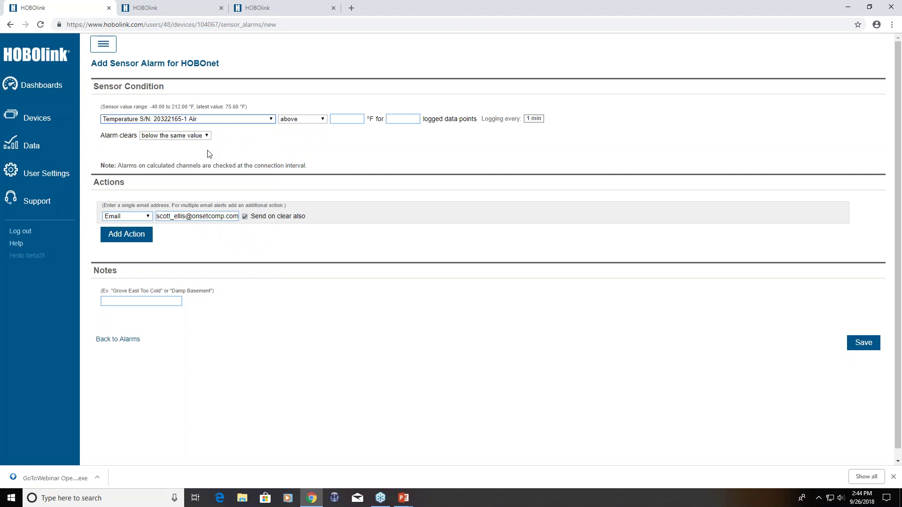
click(347, 116)
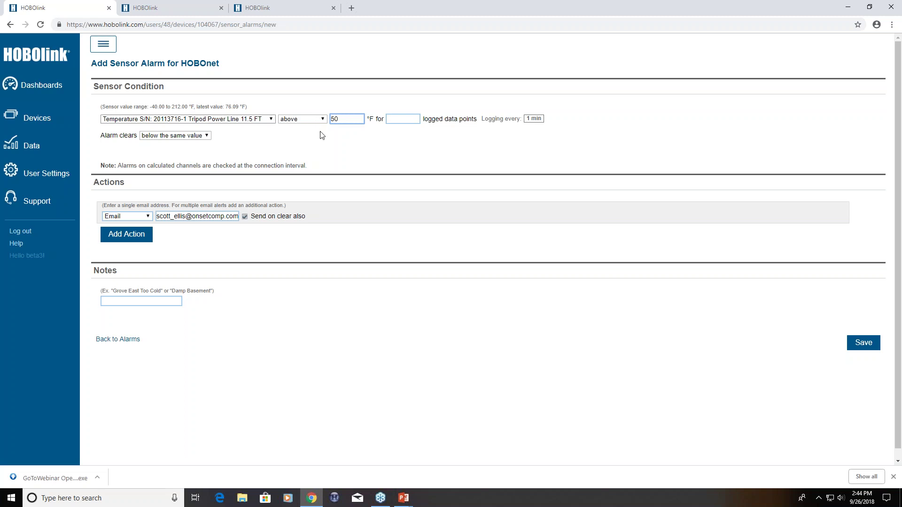
click(389, 118)
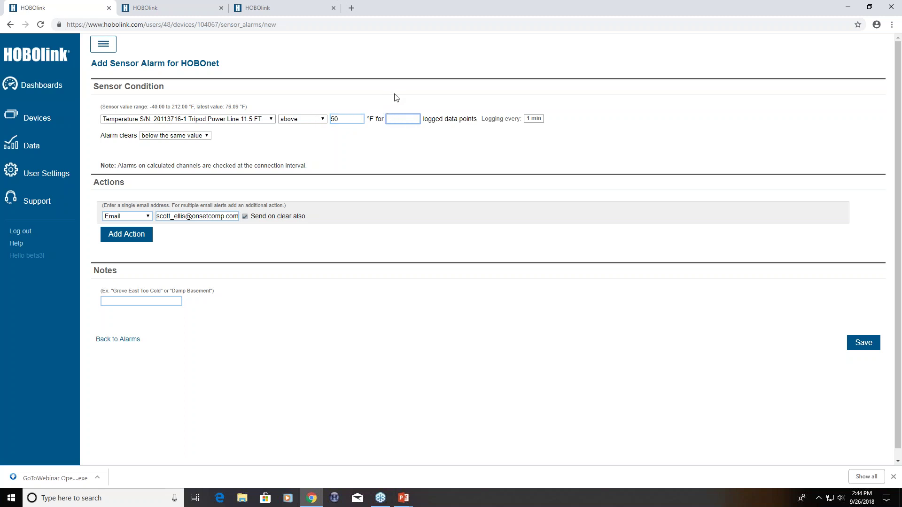
text(1)
Step: Set the new alarm to clear below the value 48 °F
click(167, 135)
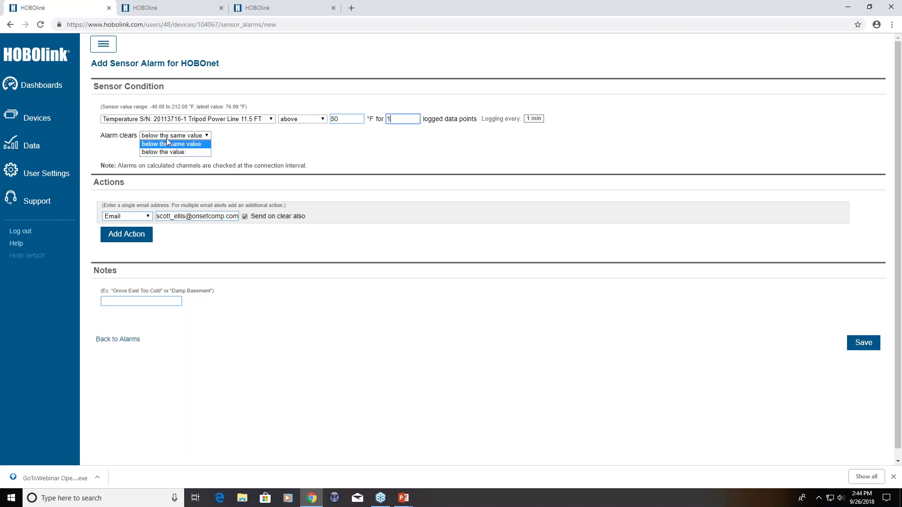
click(167, 154)
click(215, 135)
text(48)
click(356, 192)
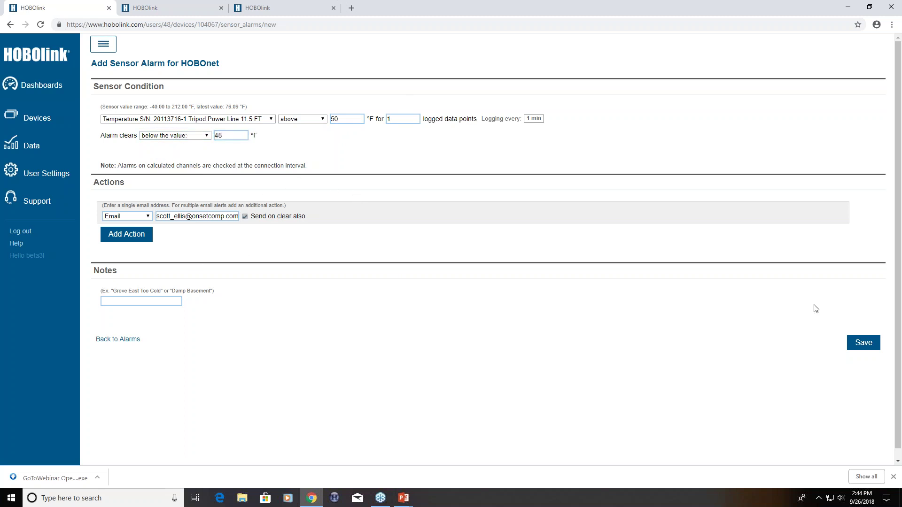
Step: Save the new sensor alarm and check its status on page 6 of the sensor alarms
click(865, 343)
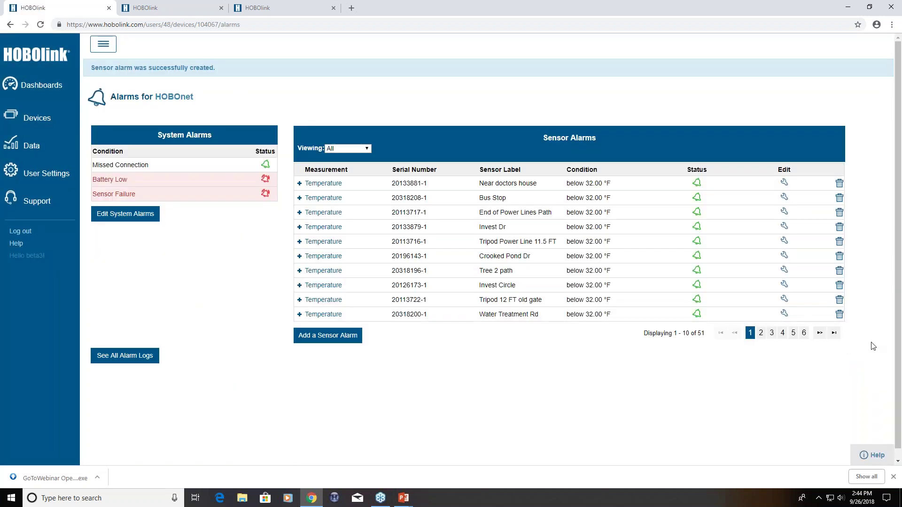
click(805, 334)
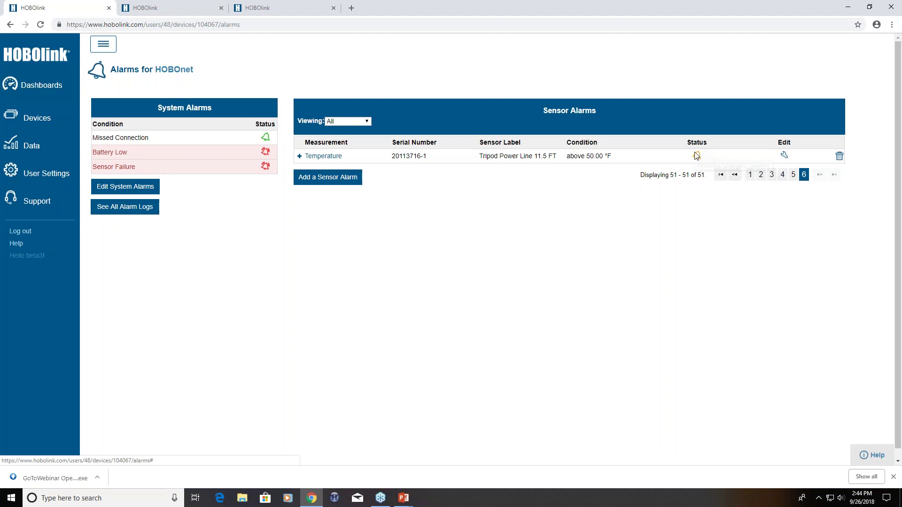
mouse_move(696, 155)
Step: Open the Units user settings and check the choices for the default unit system
click(40, 180)
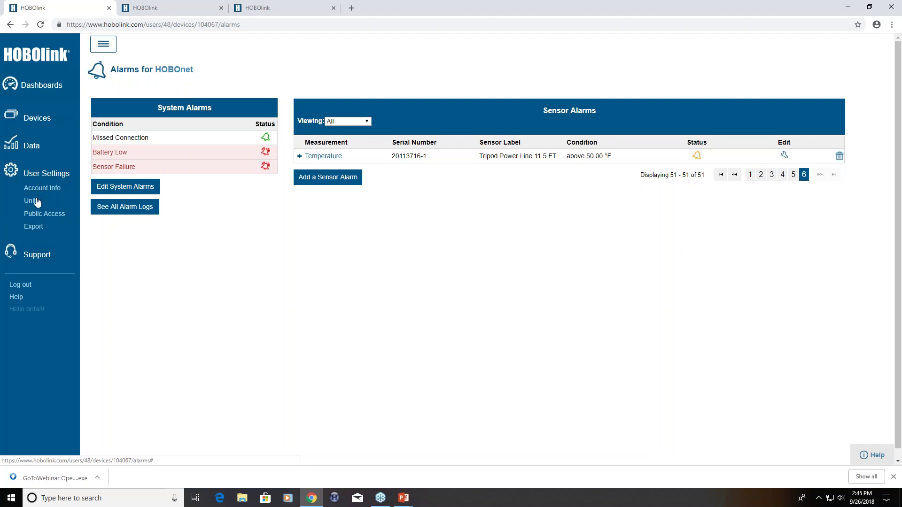
click(36, 203)
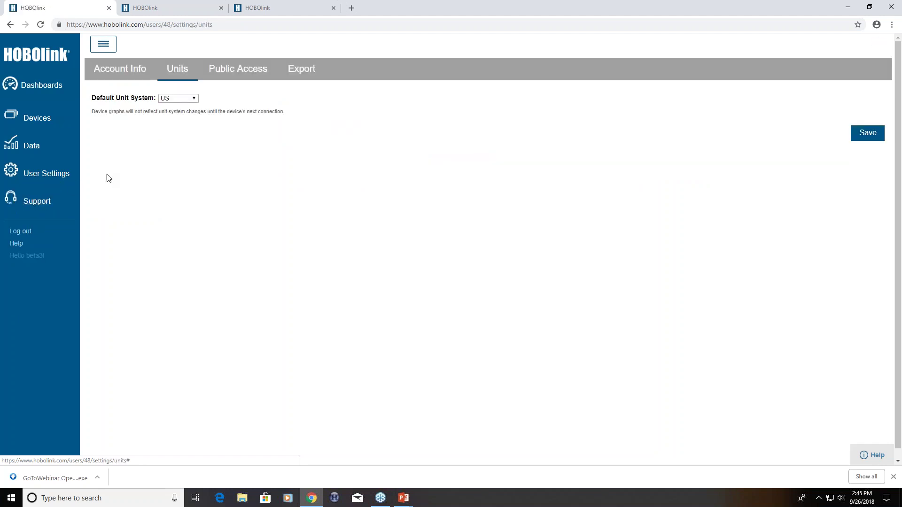
click(171, 99)
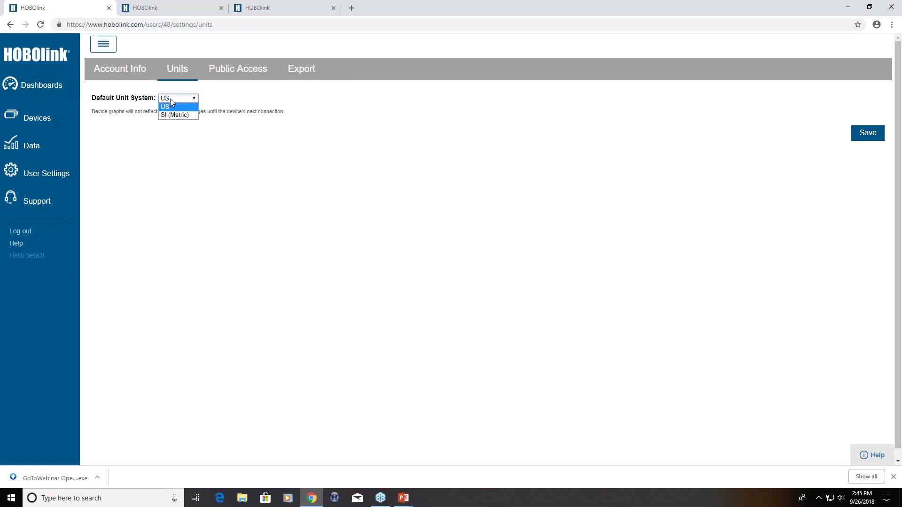
click(214, 108)
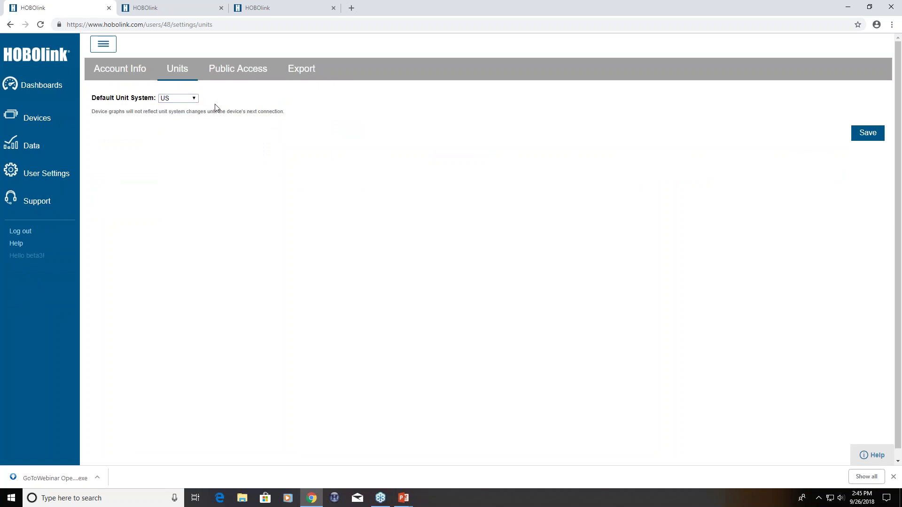
Step: Review the file format, FTP and email defaults in the Export user settings and save them
click(306, 74)
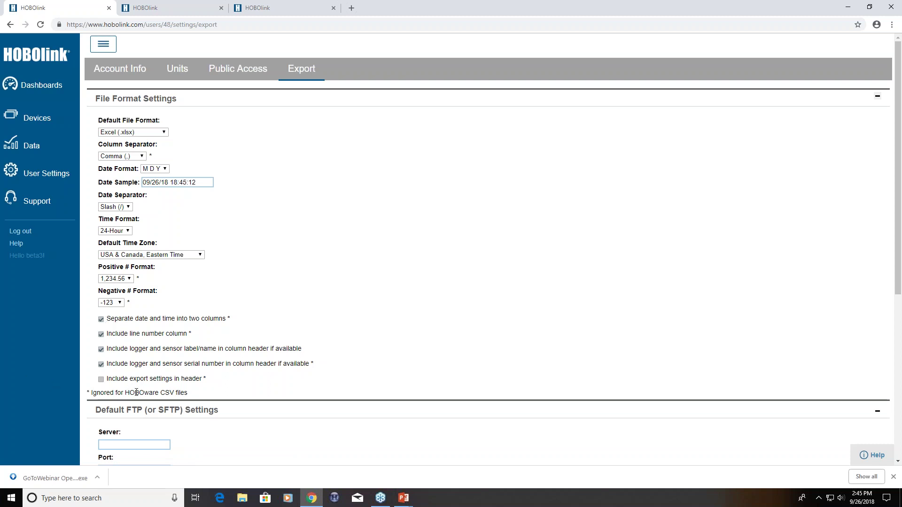
scroll(513, 353, down, 4)
scroll(515, 352, down, 2)
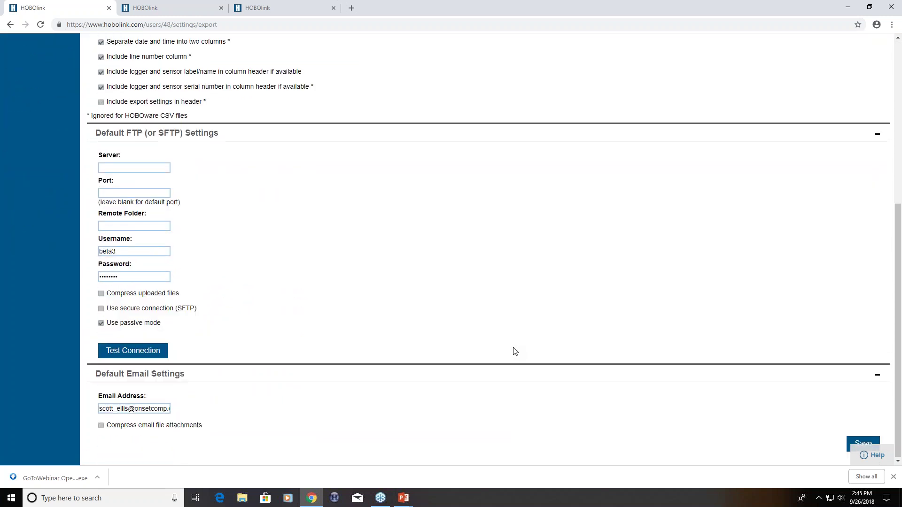
click(869, 442)
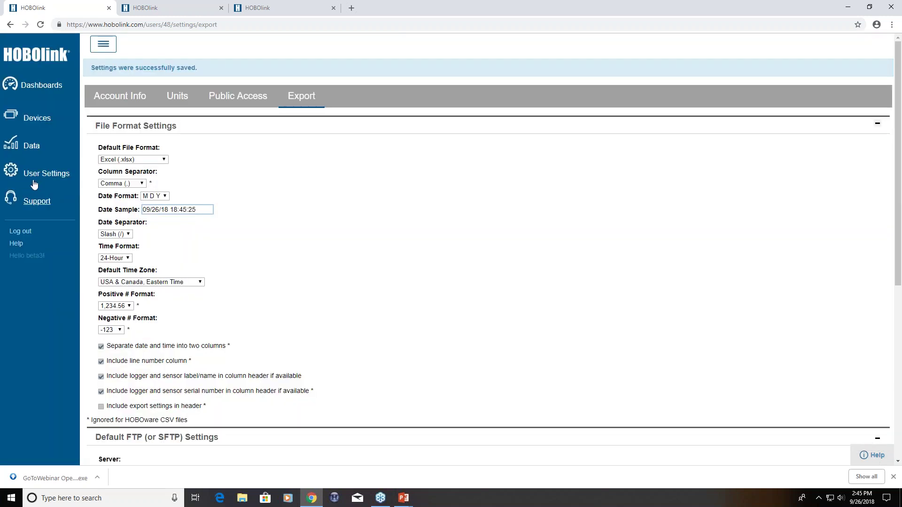
Step: Show the devices on the map and focus it on the HOBOnet station and its surrounding sensors
click(41, 120)
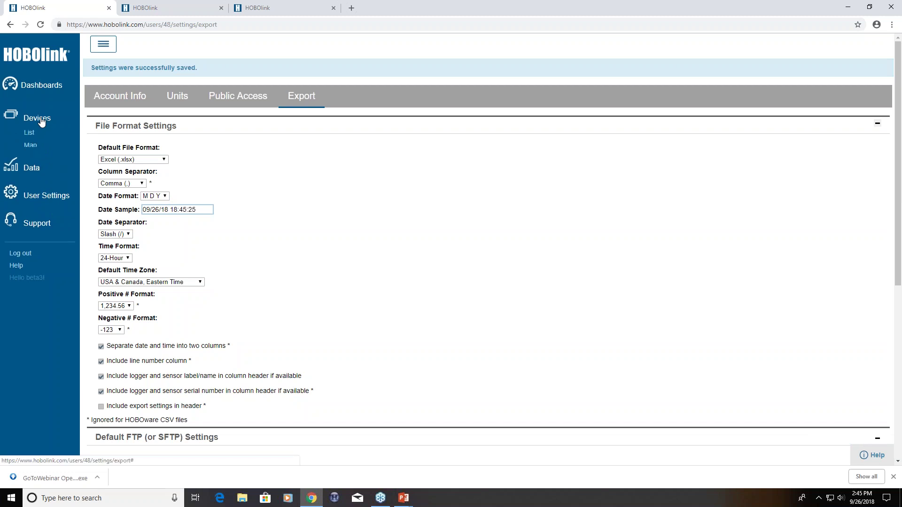
click(31, 149)
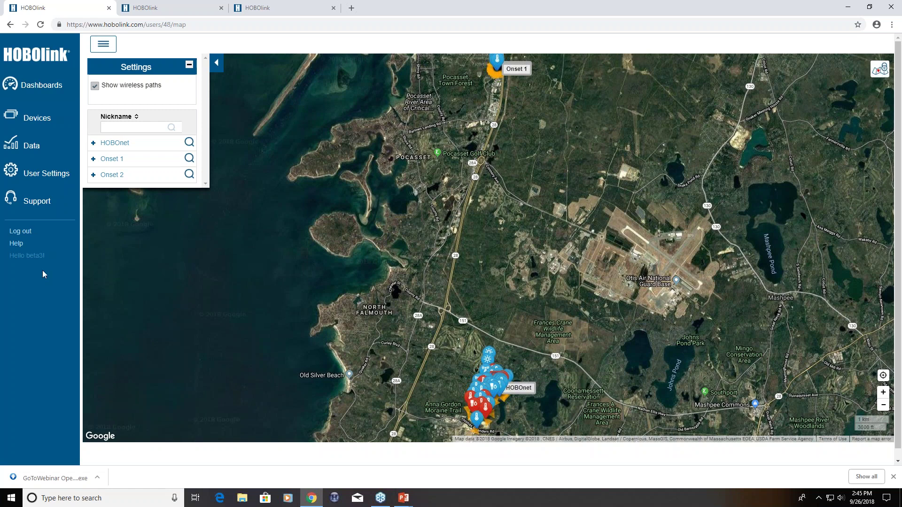
click(190, 144)
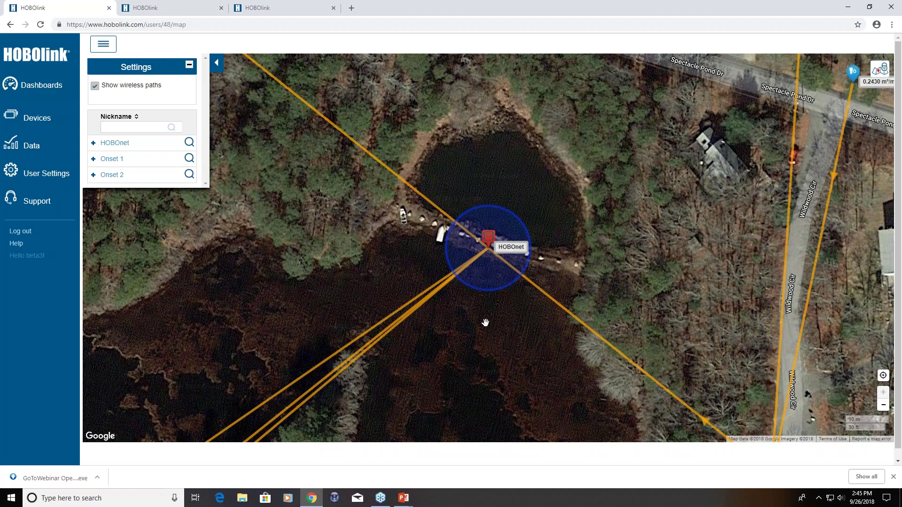
scroll(486, 320, down, 3)
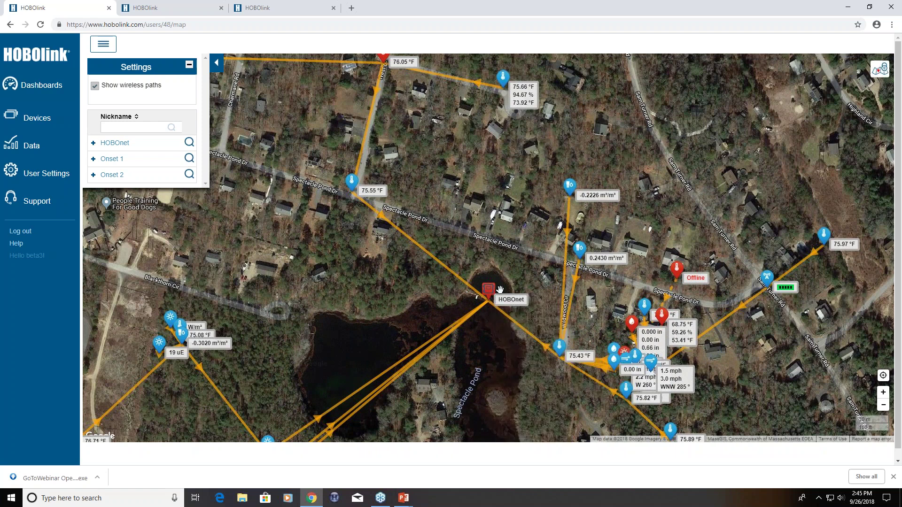
Step: Inspect the details of the In the garden, Basement alkaline and offline sensors on the map
mouse_move(632, 328)
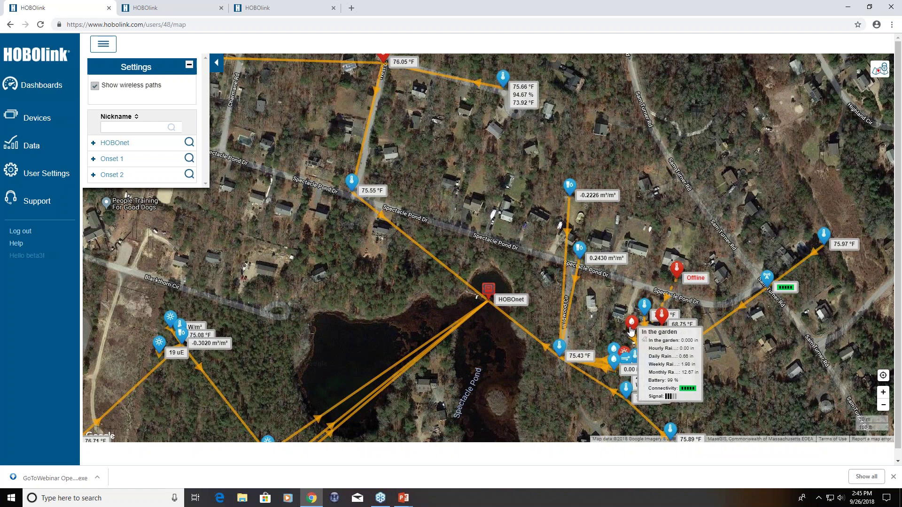
mouse_move(661, 319)
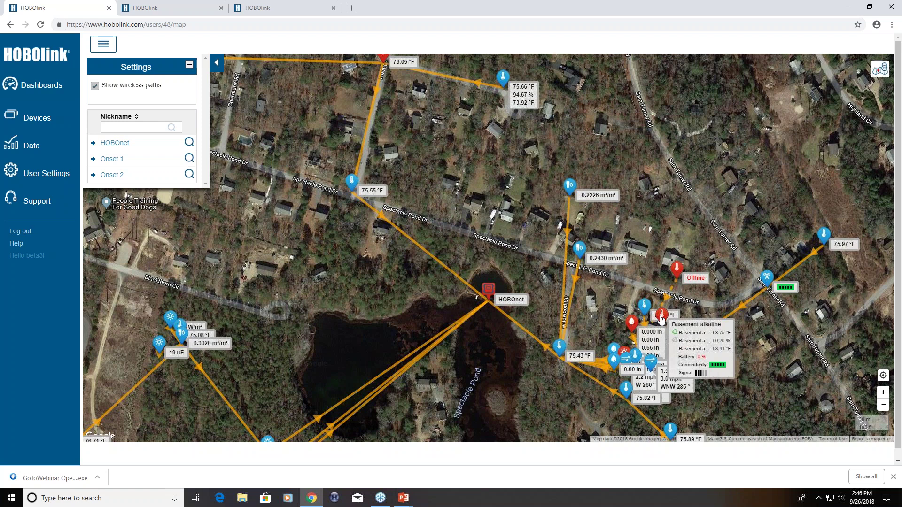
mouse_move(675, 281)
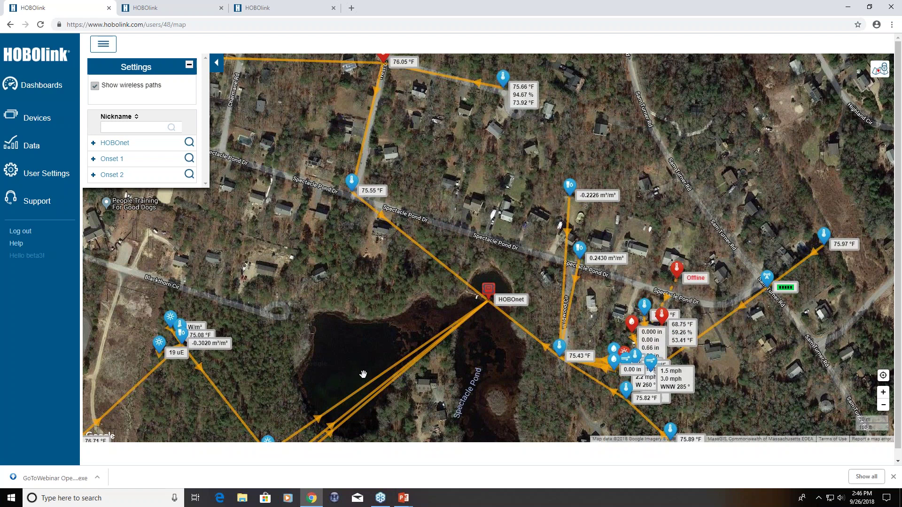
Step: Examine the wireless paths and red-marked sensors across the rest of the HOBOnet network, including its southern end
drag(463, 418, 472, 371)
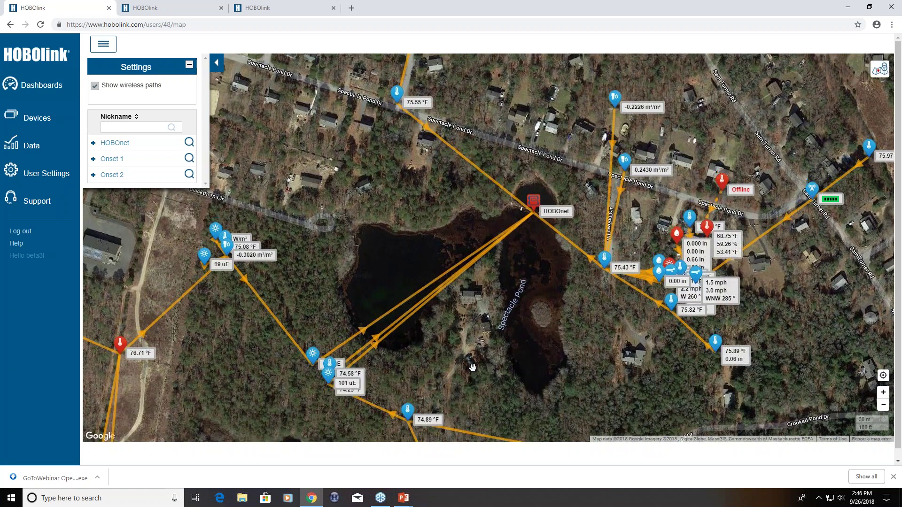
mouse_move(121, 346)
scroll(216, 387, down, 1)
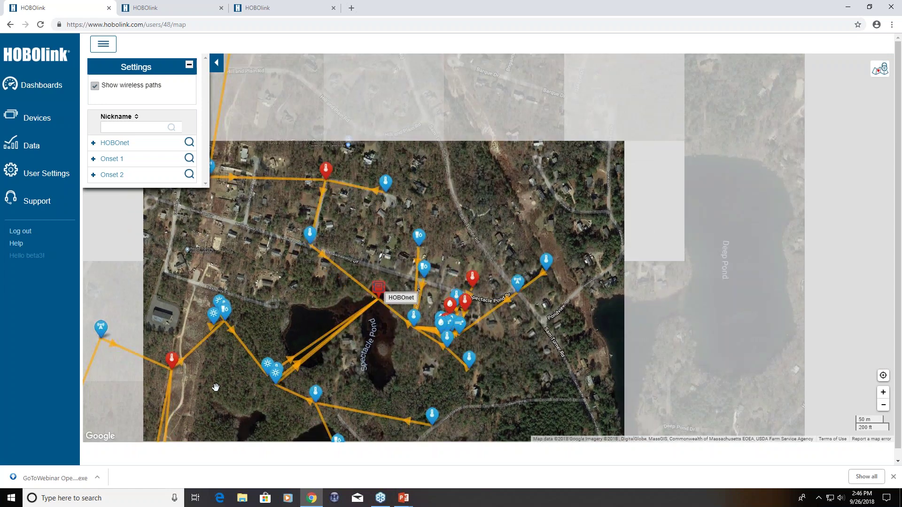
drag(213, 392, 313, 357)
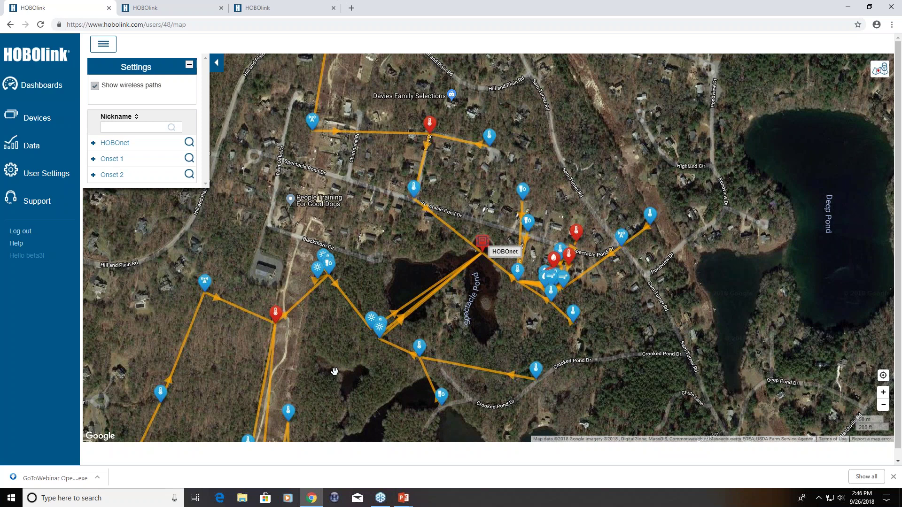
scroll(334, 371, down, 1)
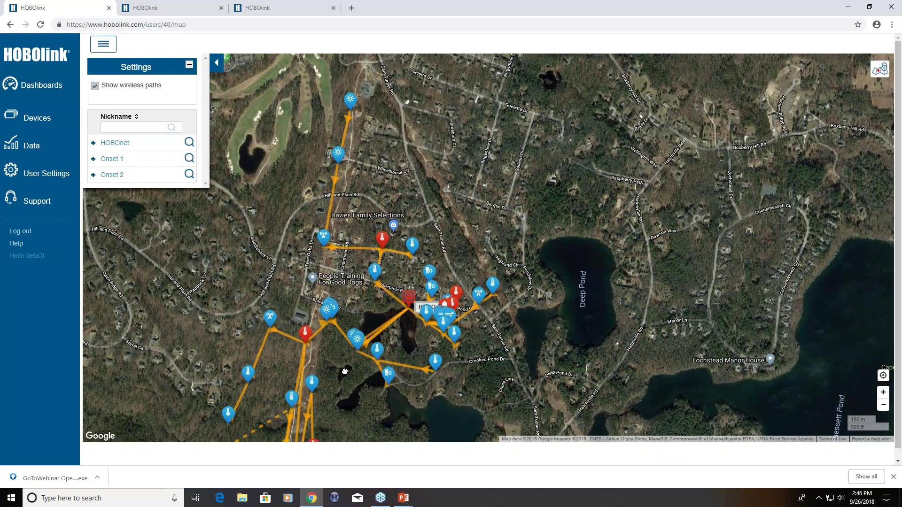
drag(346, 369, 382, 243)
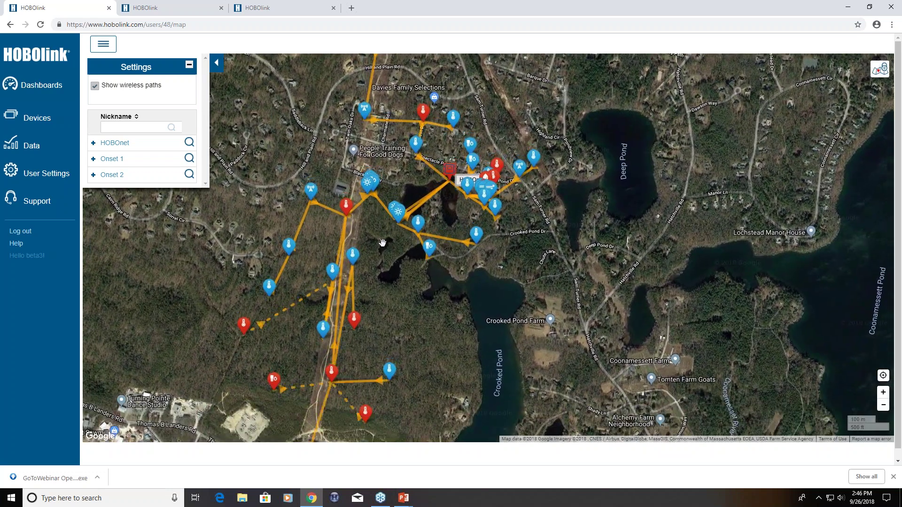